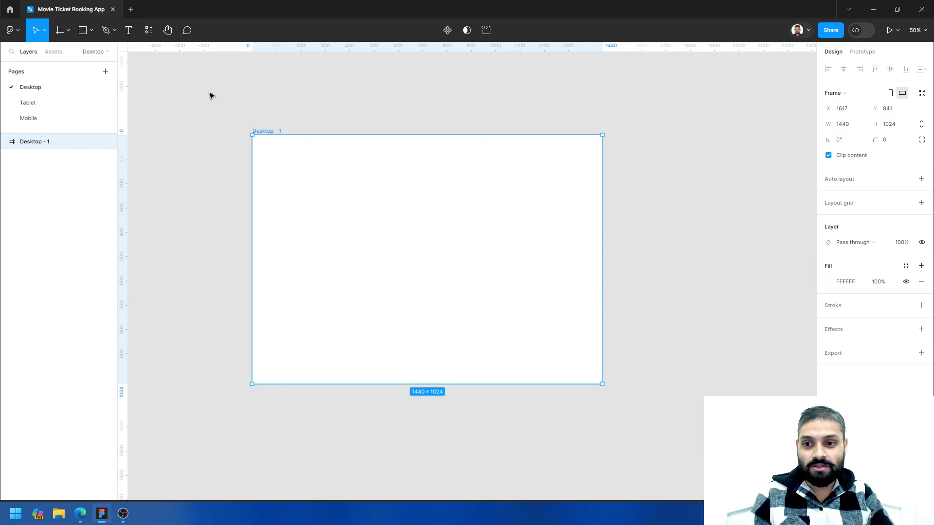
click(87, 32)
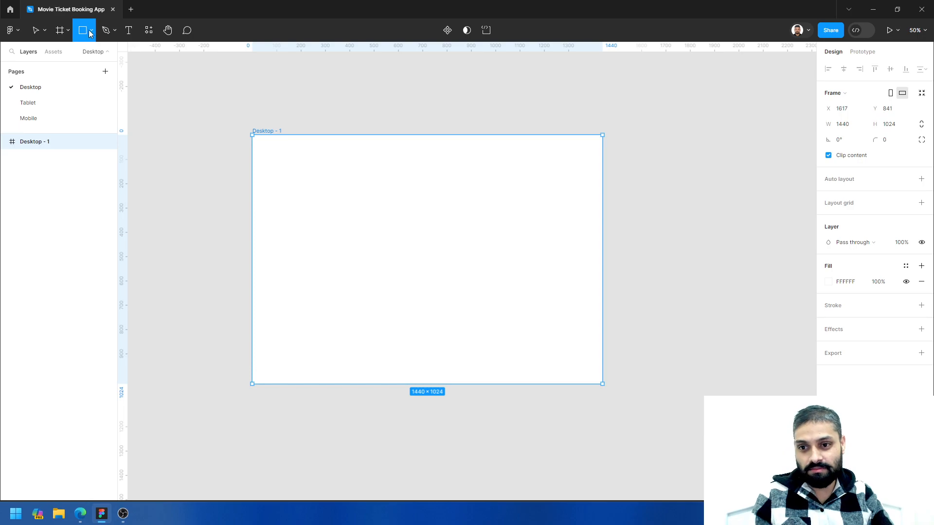
drag(332, 161, 509, 304)
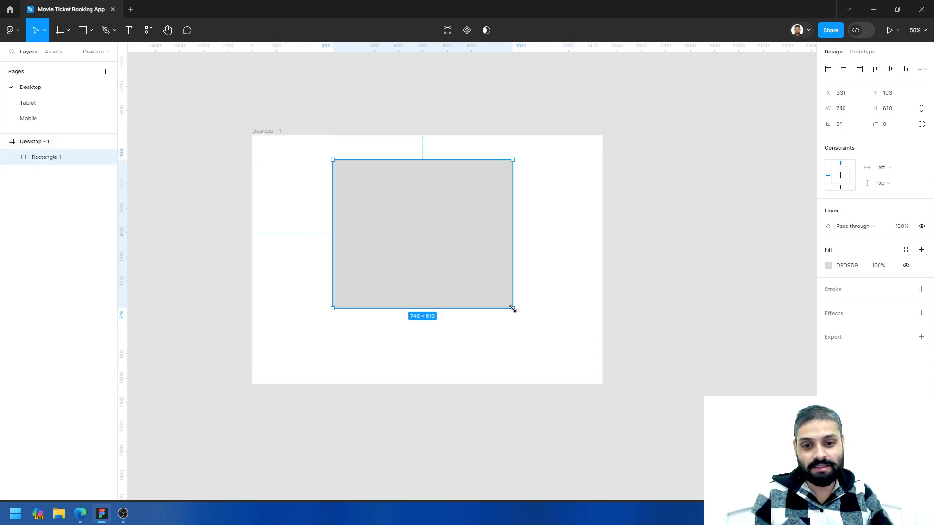
key(ctrl+z)
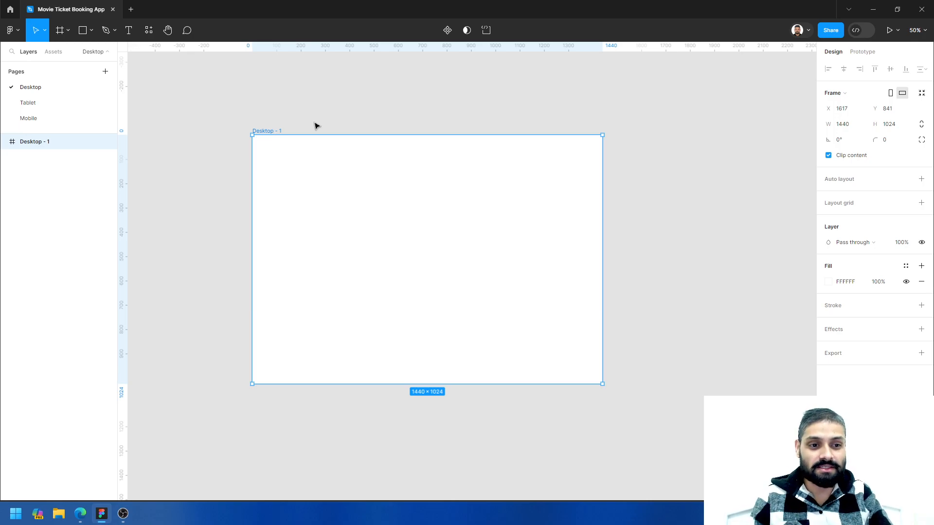
click(224, 135)
Switch to the Edge browser, replace the Waterloo news page with a new tab, and open LinkedIn, the NeuCh portfolio and Pinterest in background tabs
mouse_move(80, 514)
click(87, 497)
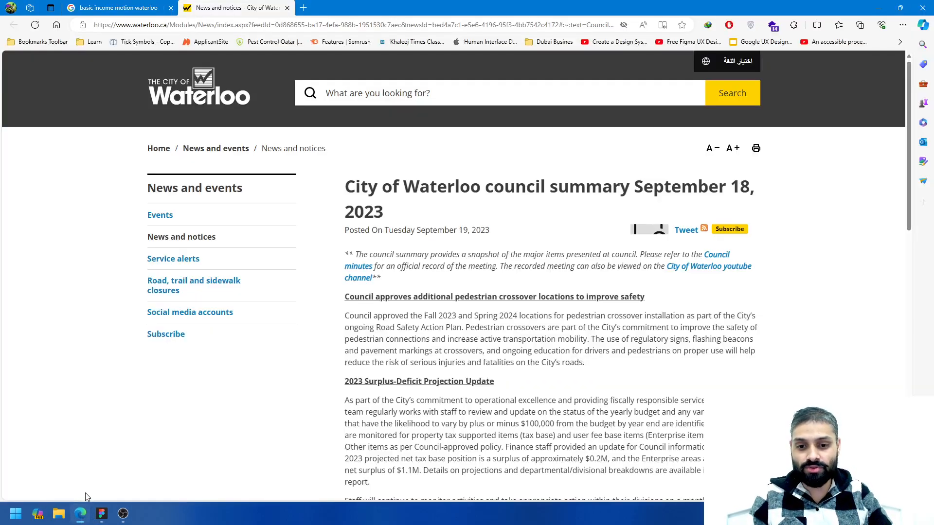
click(303, 8)
click(287, 8)
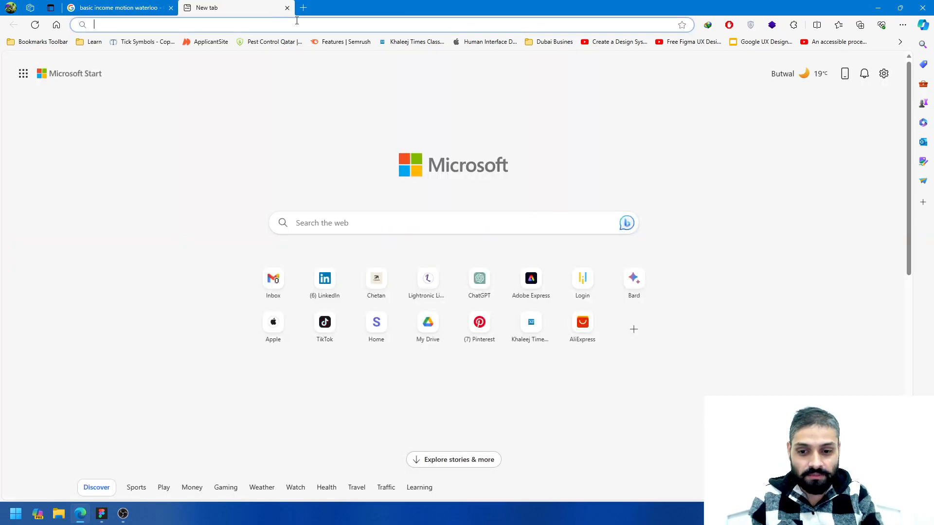
middle_click(325, 286)
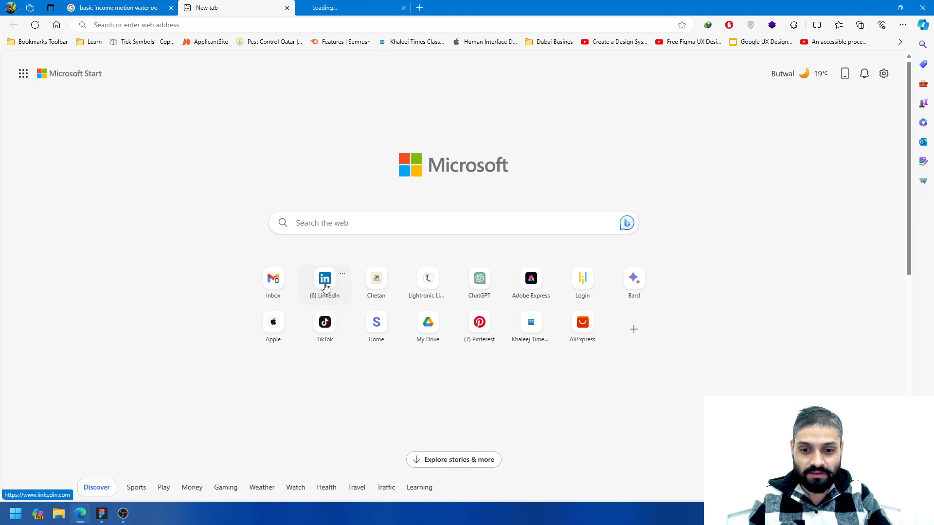
middle_click(379, 290)
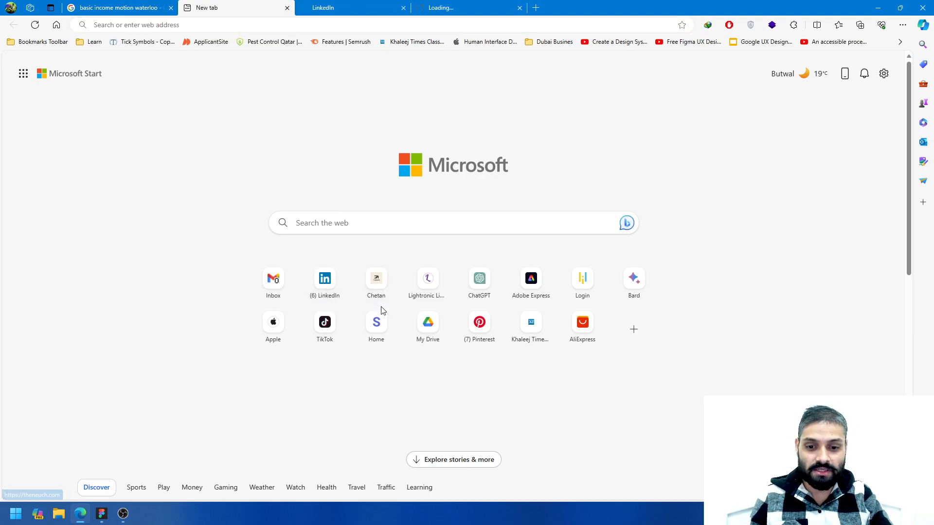
middle_click(479, 325)
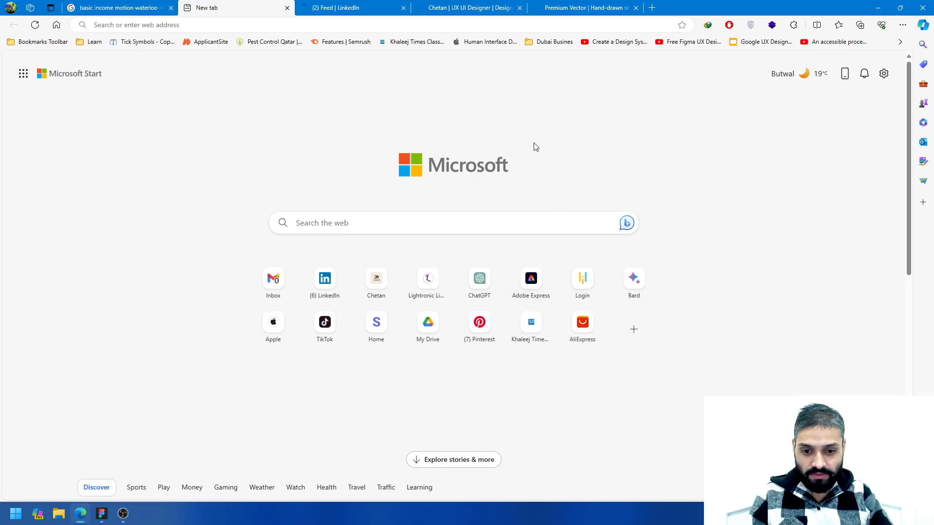
Open the Amazon.ae home page in another new tab and skim through it
click(652, 8)
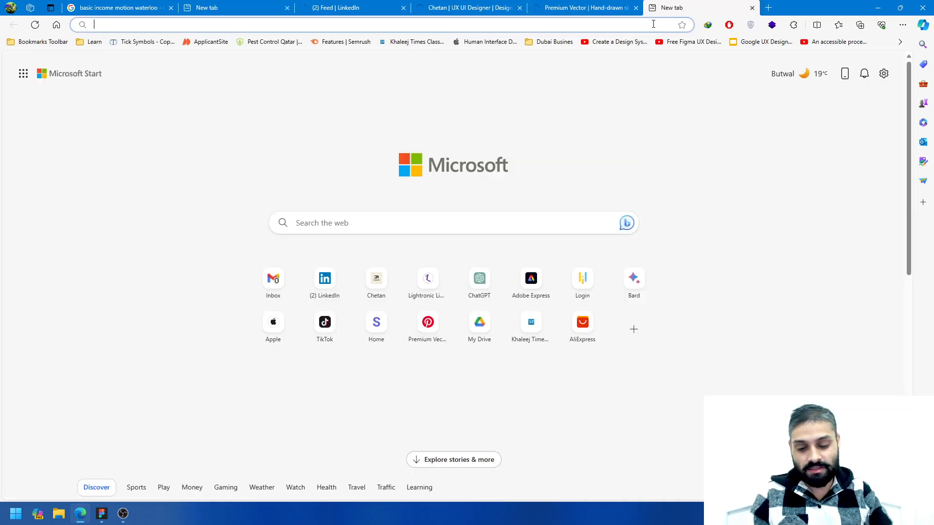
text(amazon)
key(Return)
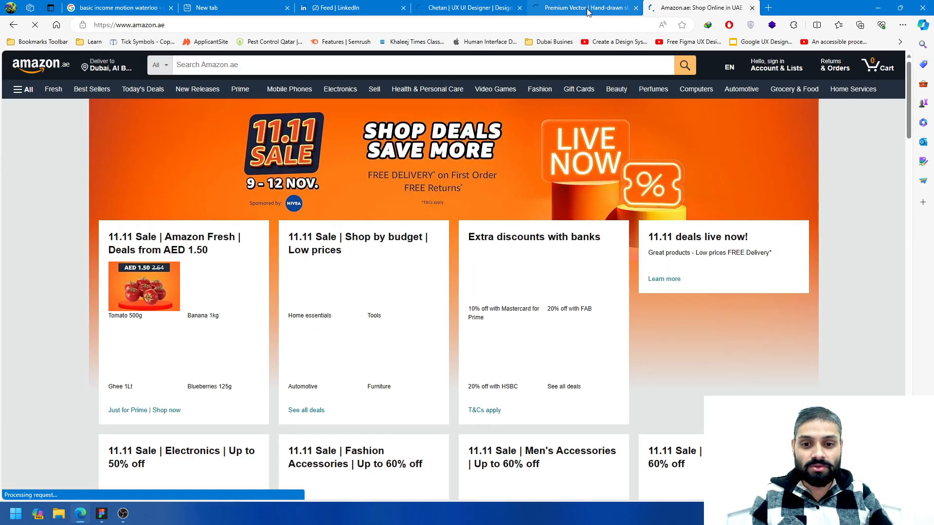
scroll(495, 319, down, 4)
scroll(494, 319, up, 4)
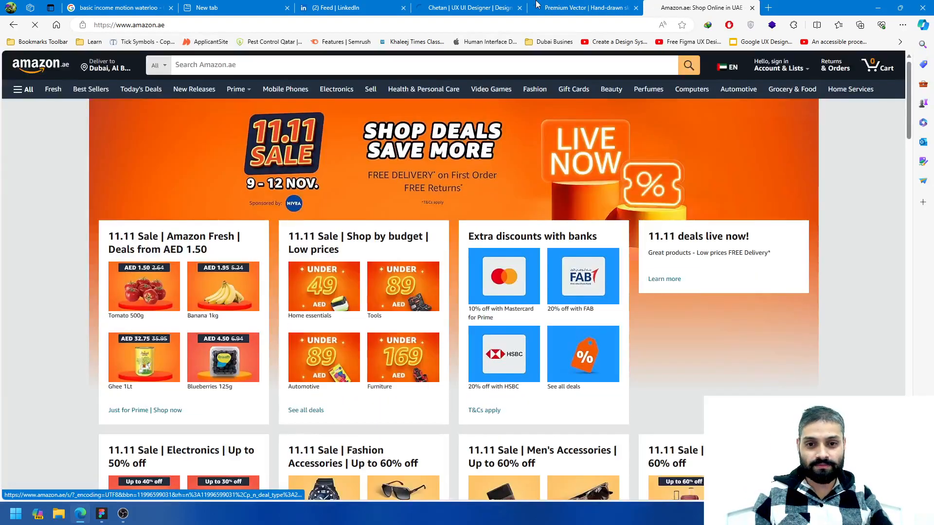
Compare the page widths and side margins of the LinkedIn feed, with its messaging window collapsed, the NeuCh portfolio and the Pinterest pin
click(331, 6)
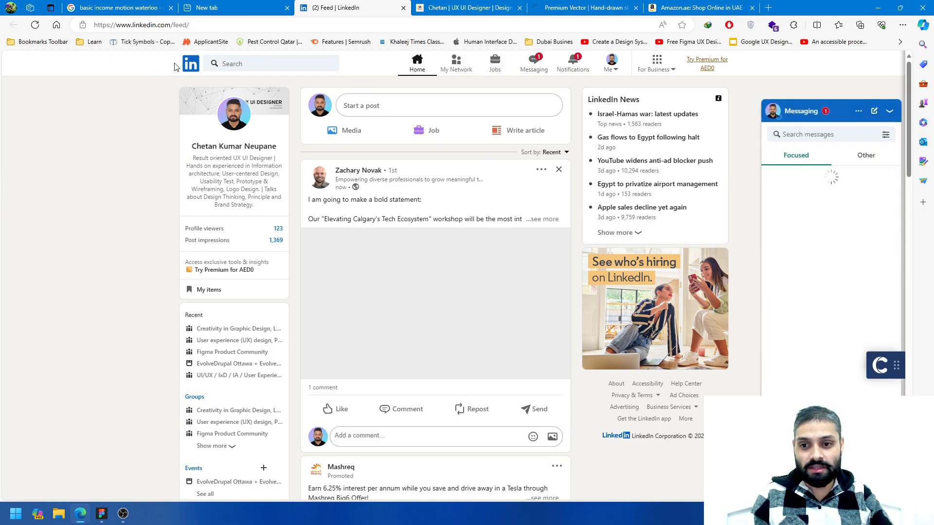
click(889, 112)
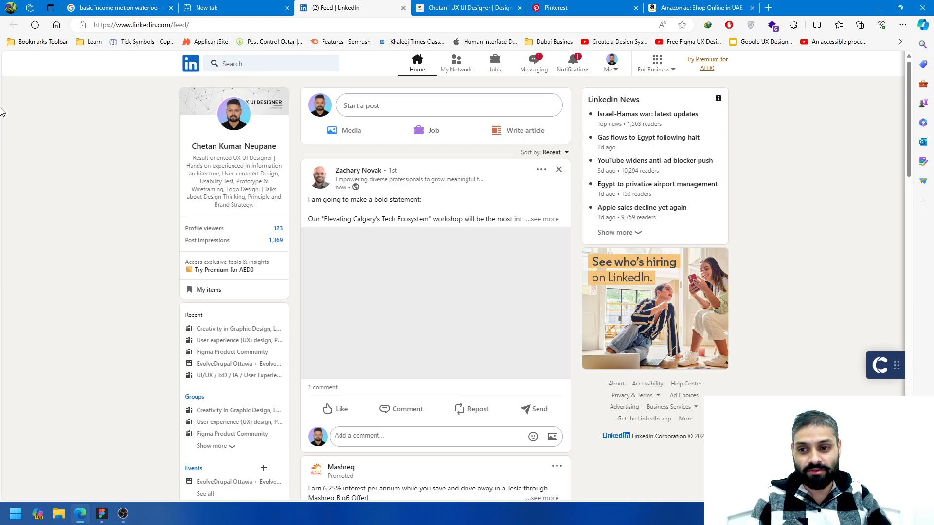
click(445, 7)
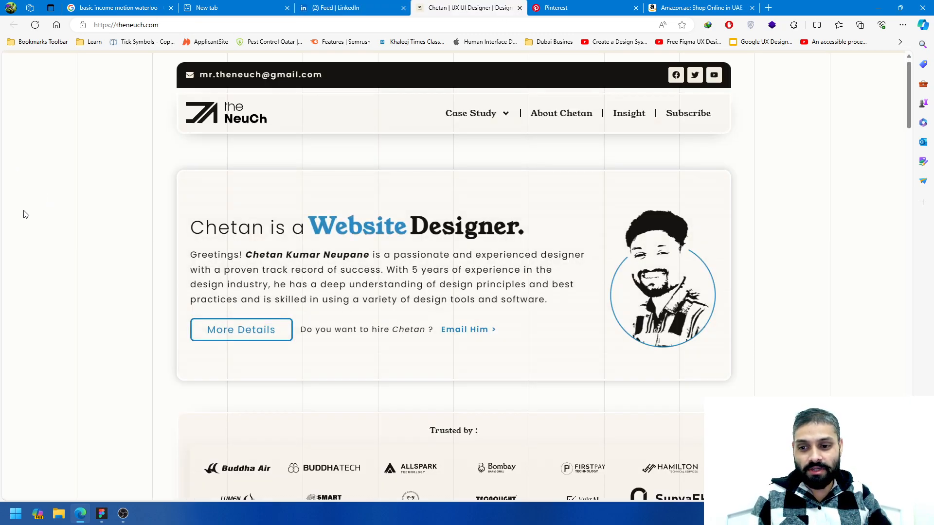
click(572, 7)
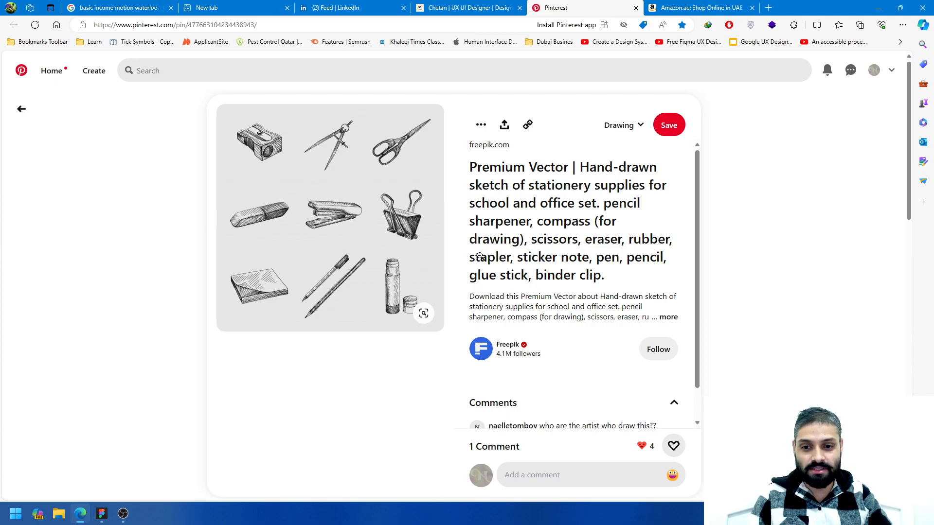
Examine how the Amazon.ae home page arranges its banner, deal cards and product rows across the page width
click(710, 6)
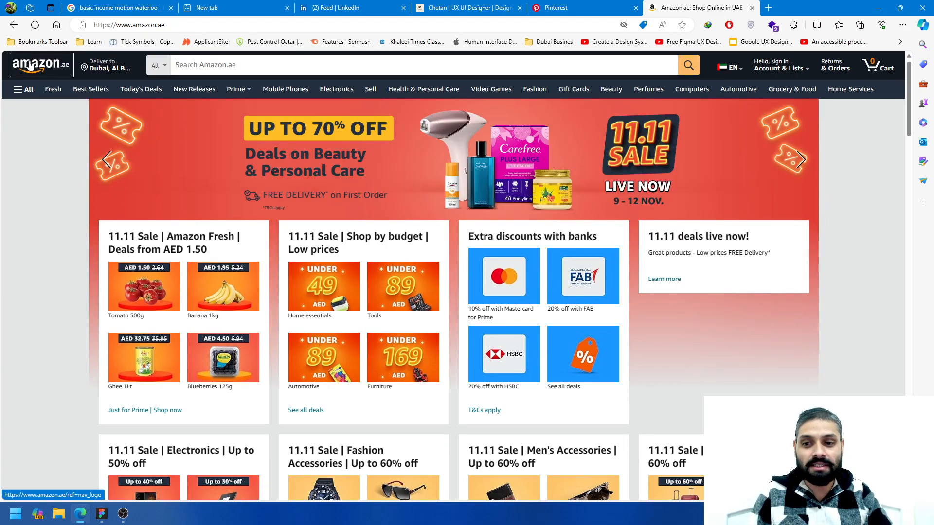
scroll(434, 333, down, 3)
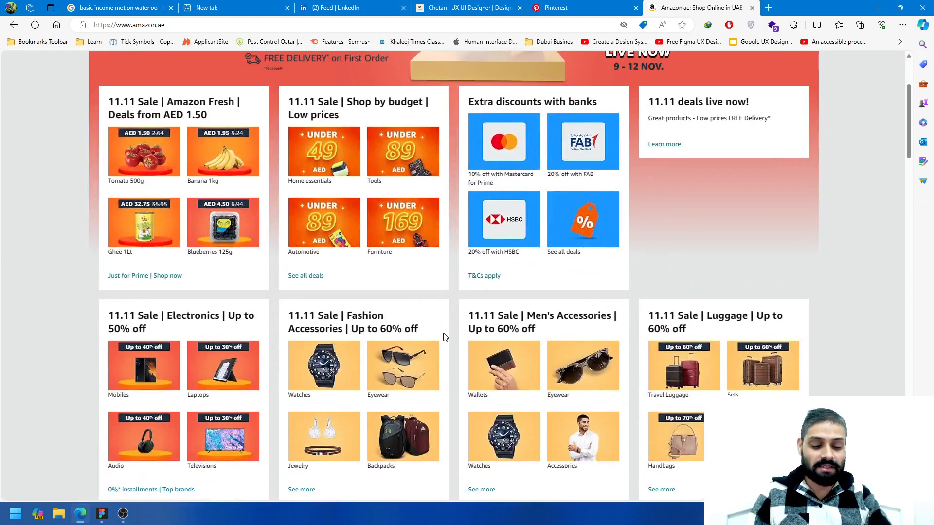
scroll(427, 348, down, 1)
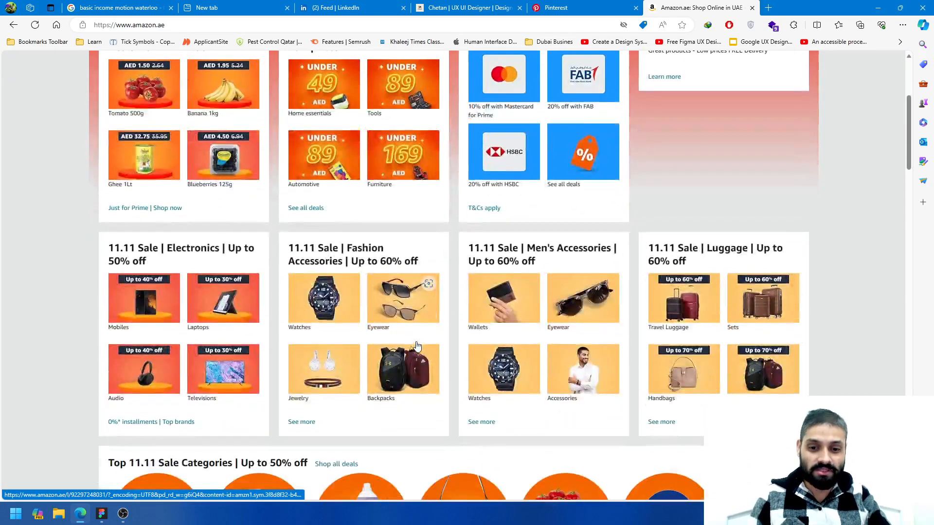
scroll(417, 344, down, 5)
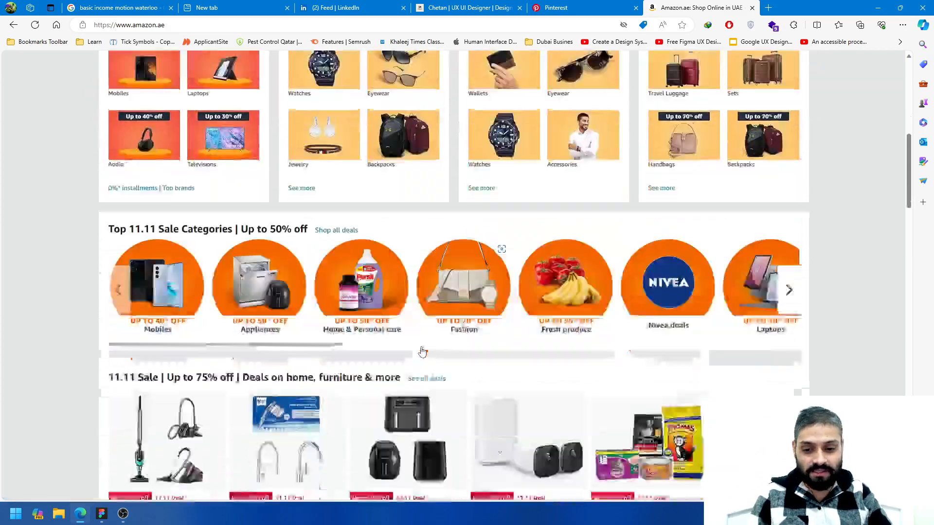
scroll(421, 348, down, 8)
scroll(486, 298, up, 6)
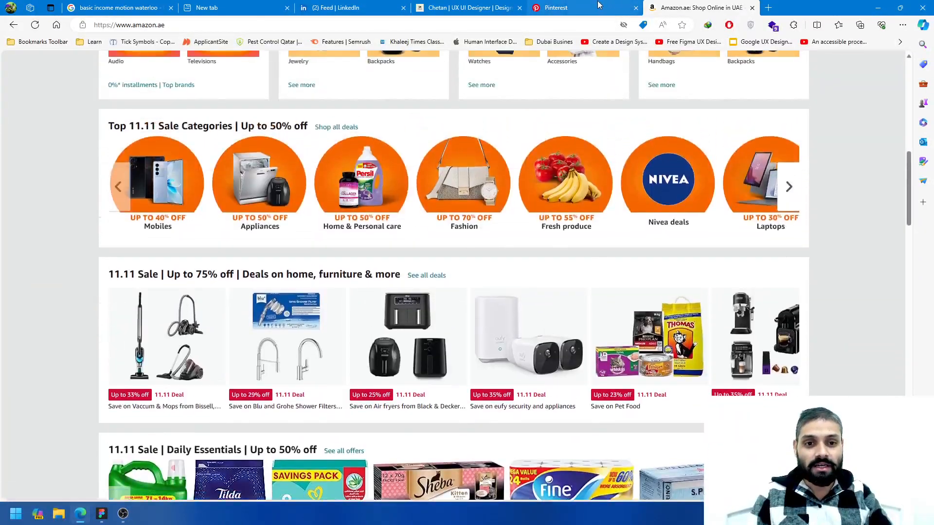
Examine the column layout of the Pinterest pin page and its More to explore section, and open the Pinterest home feed
click(613, 4)
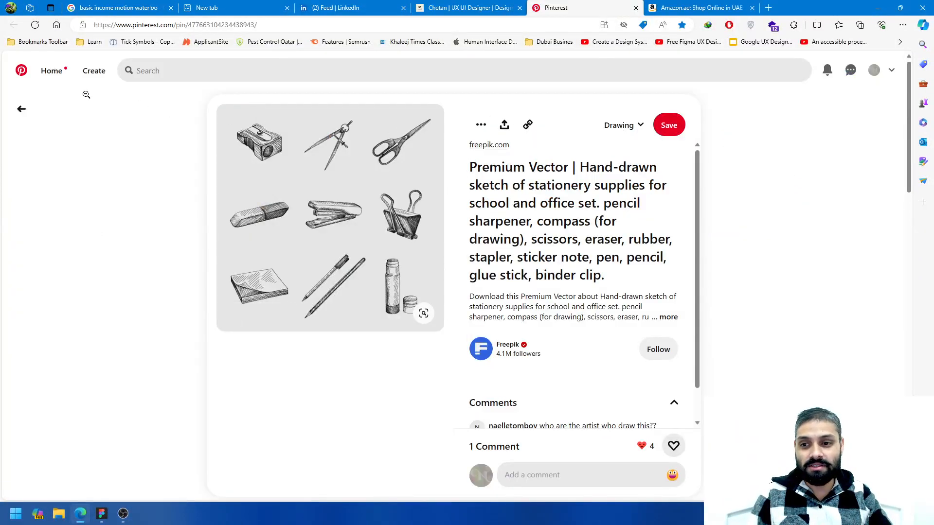
scroll(649, 185, down, 1)
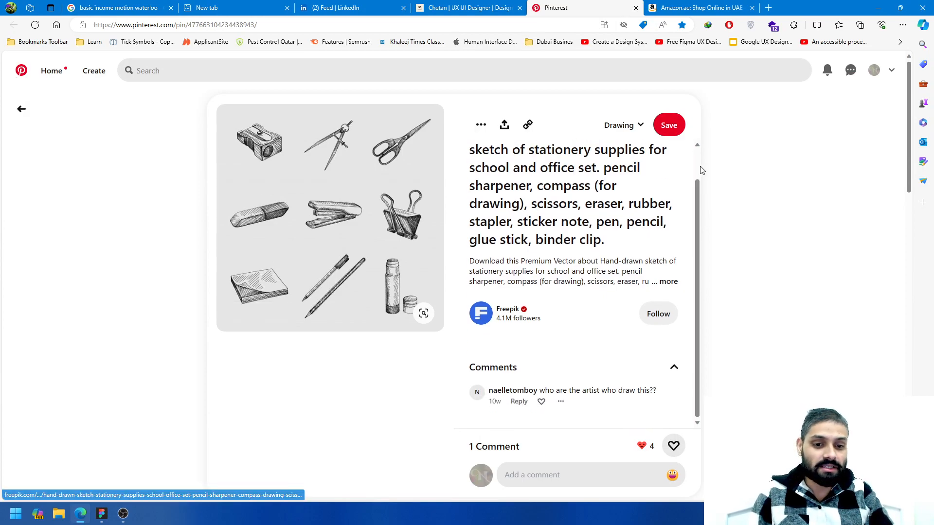
scroll(637, 247, down, 3)
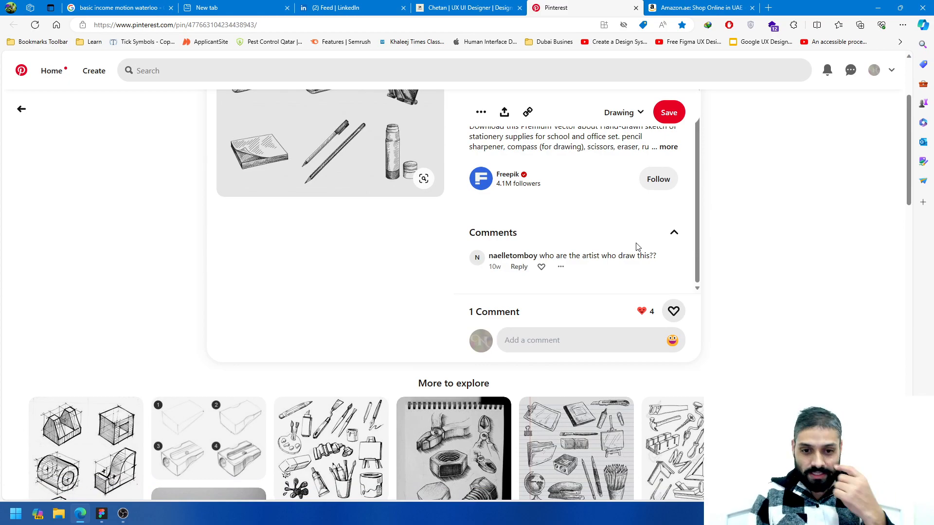
scroll(720, 252, down, 10)
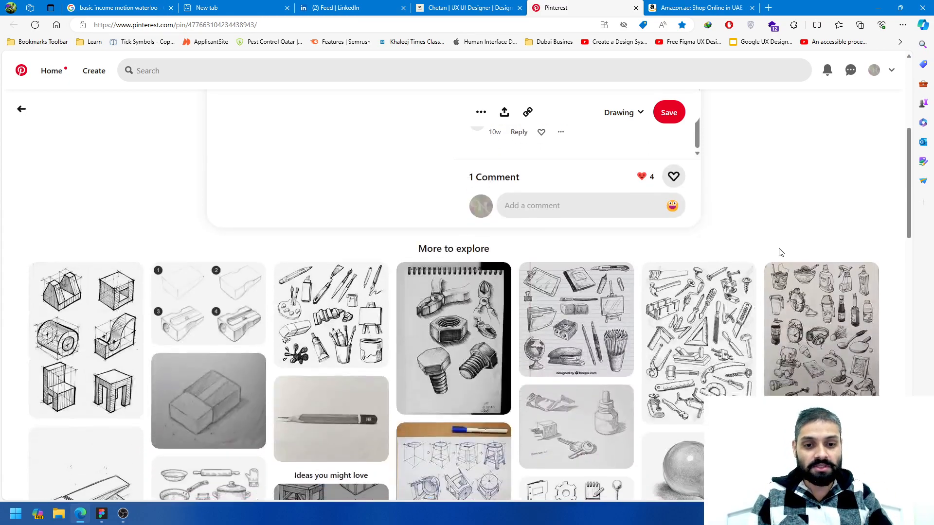
scroll(684, 325, up, 10)
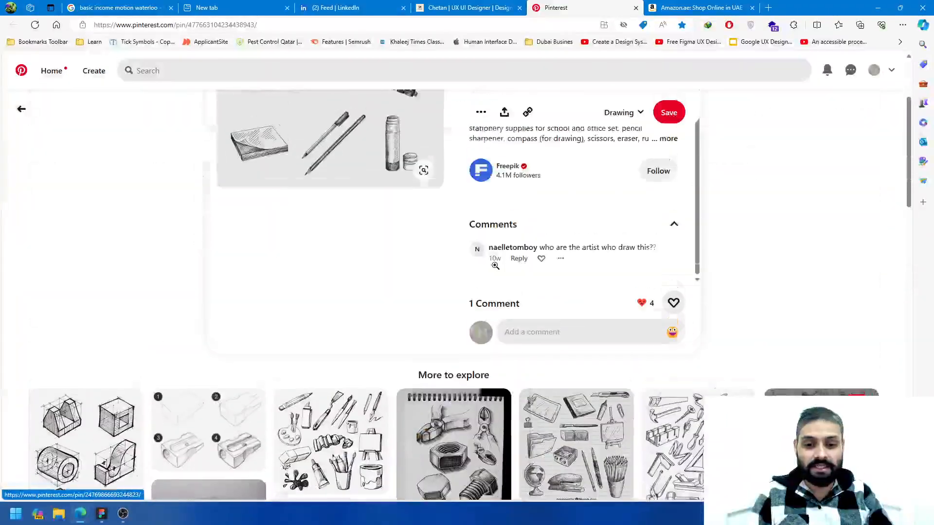
scroll(215, 386, down, 4)
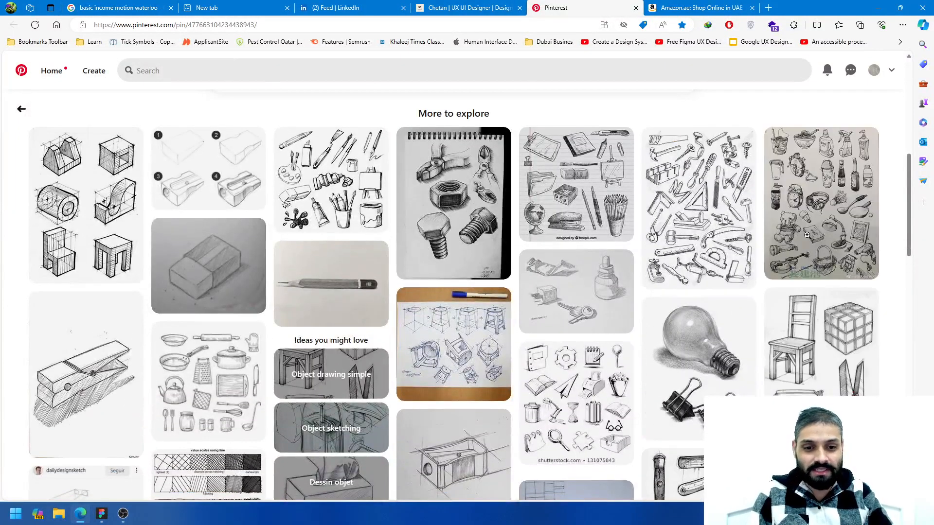
scroll(400, 248, up, 10)
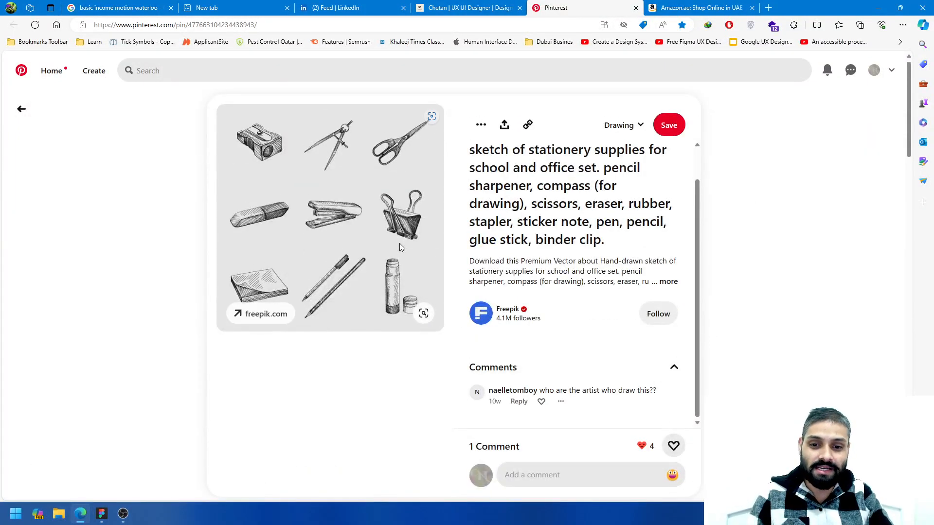
click(51, 72)
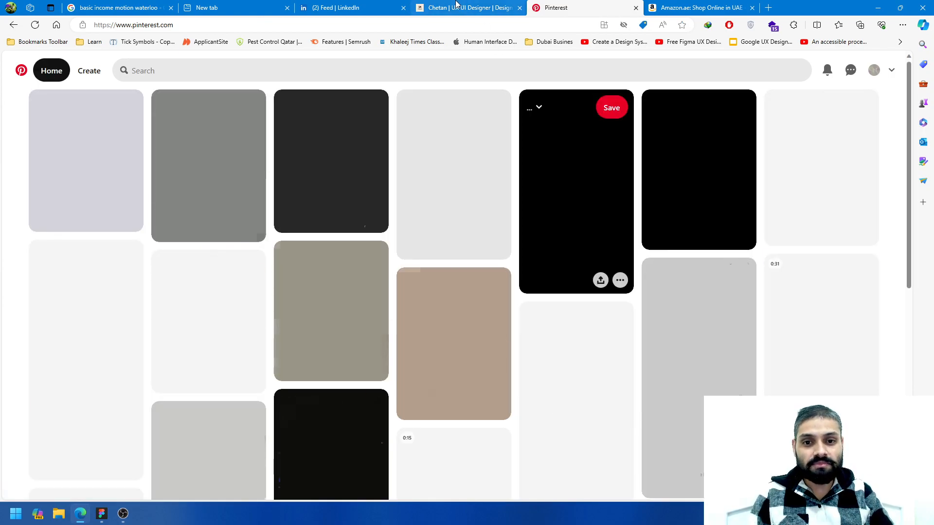
Examine the container and column layout down the NeuCh portfolio home page, and return to the LinkedIn feed
click(475, 8)
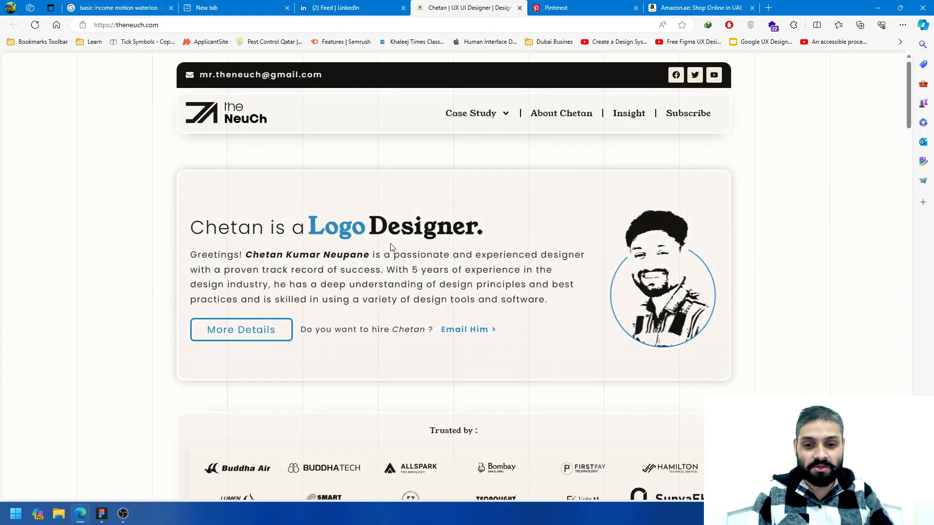
scroll(393, 240, down, 2)
scroll(389, 205, up, 2)
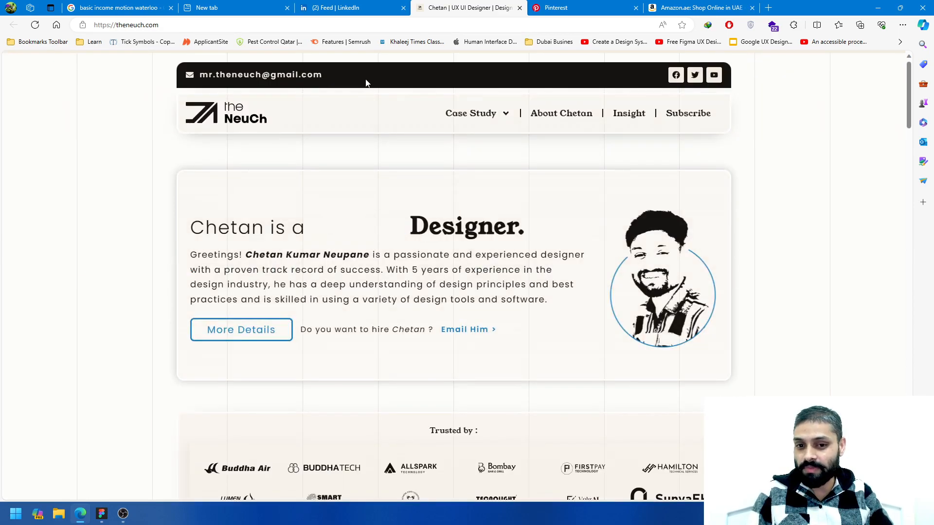
scroll(660, 258, down, 15)
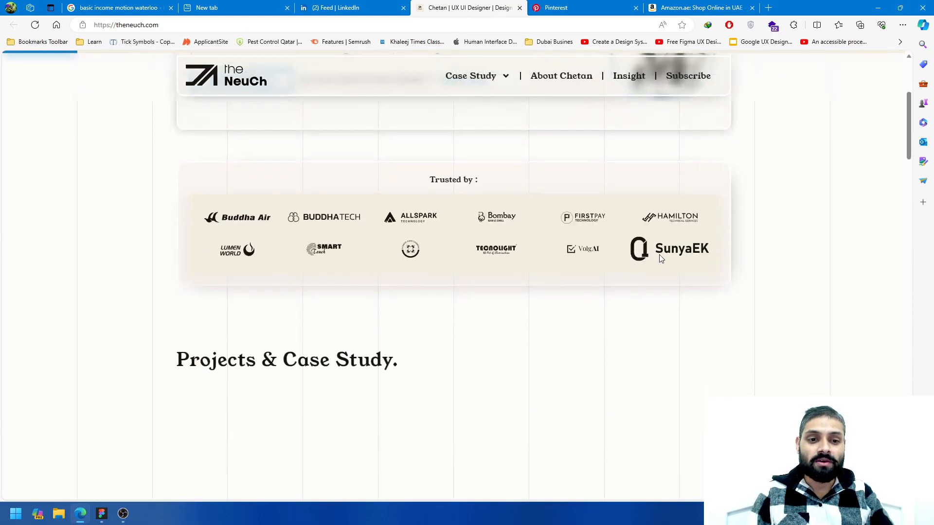
scroll(662, 265, down, 2)
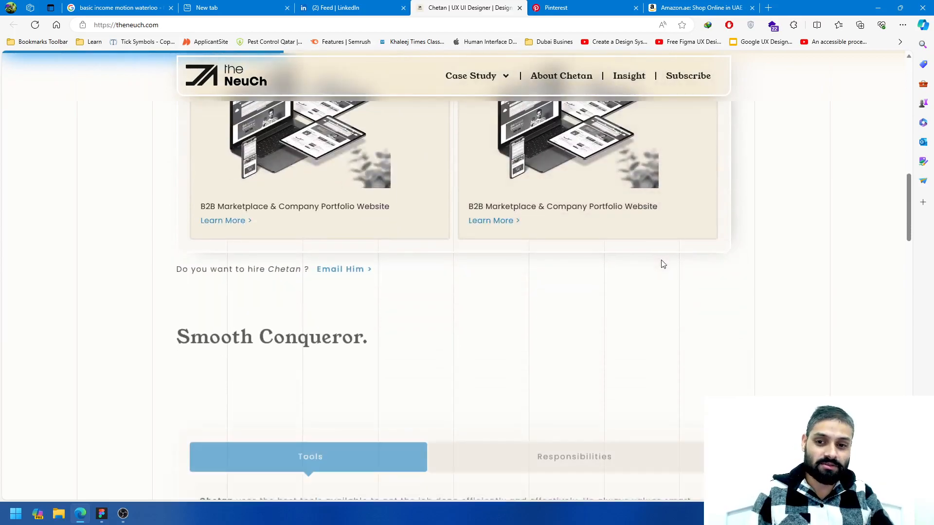
scroll(652, 267, up, 3)
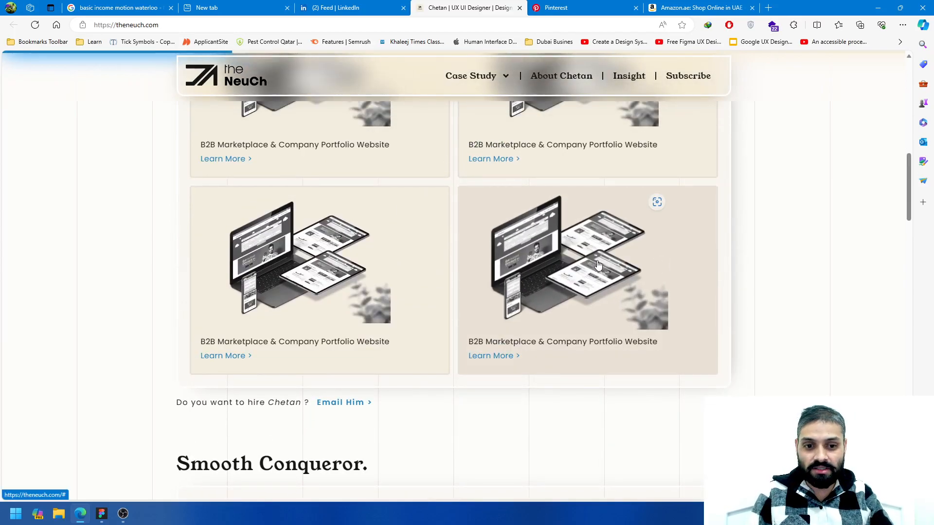
scroll(569, 287, down, 12)
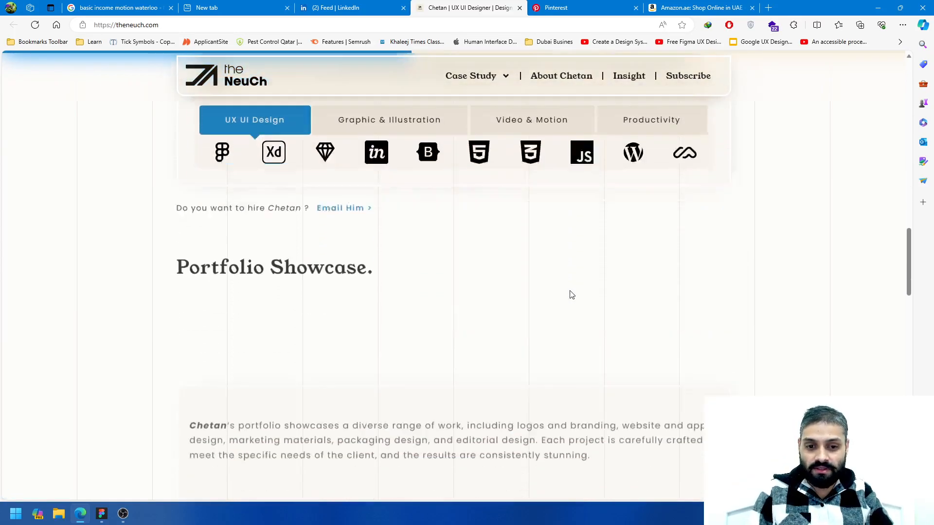
click(340, 8)
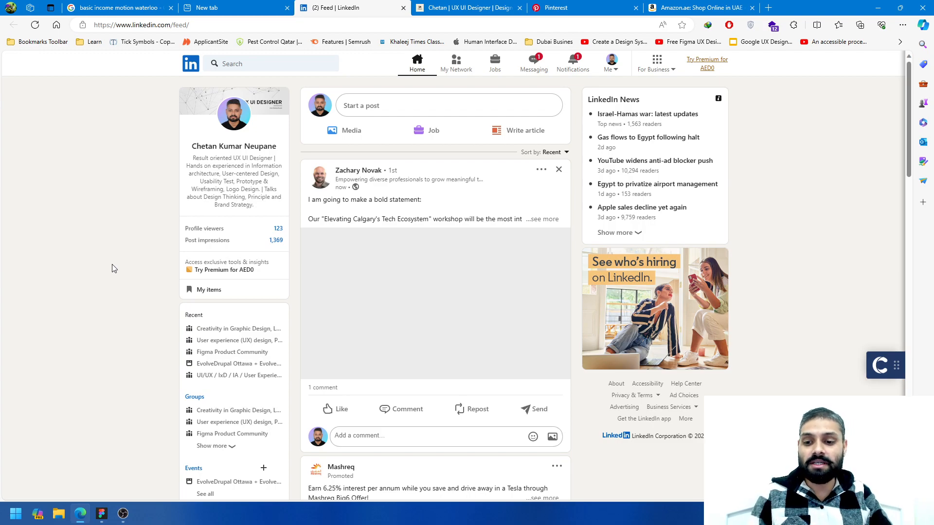
Inspect the LinkedIn feed page's HTML, reading the element tree from the document head down to the application outlet
right_click(119, 183)
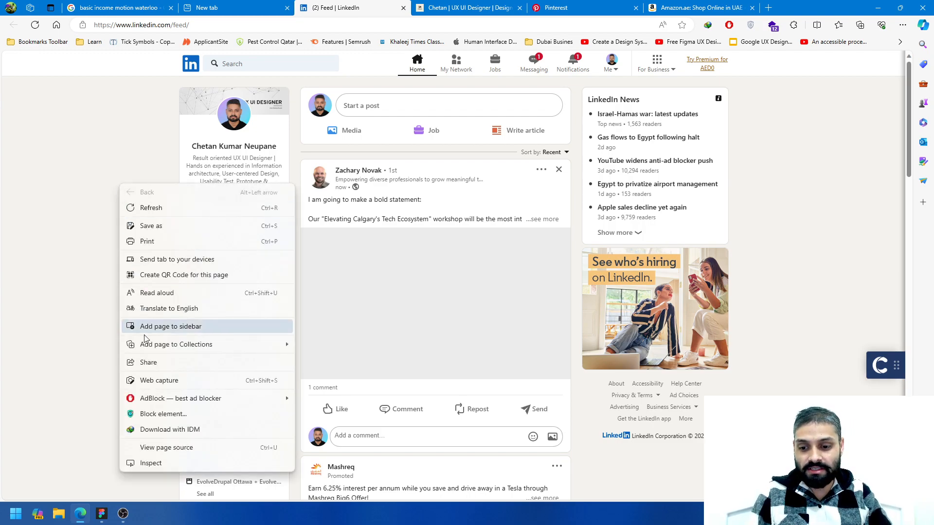
click(150, 463)
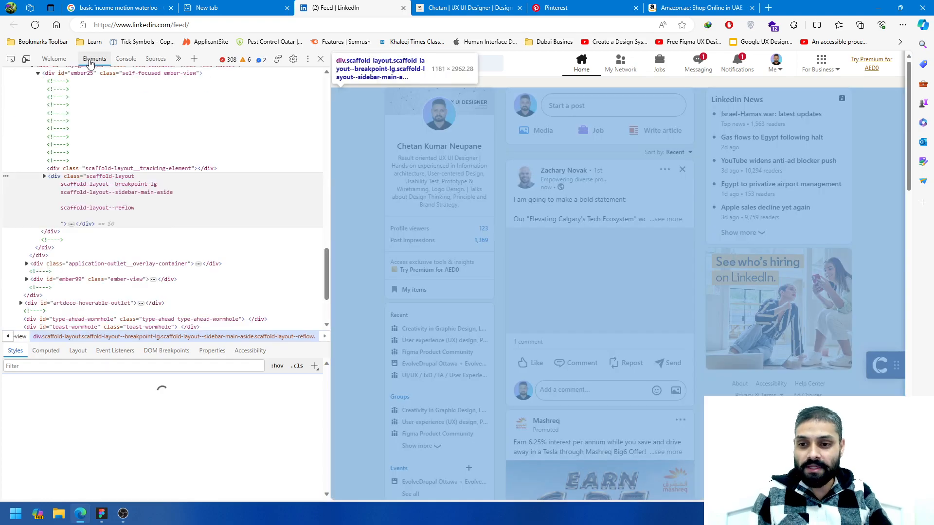
scroll(103, 224, up, 10)
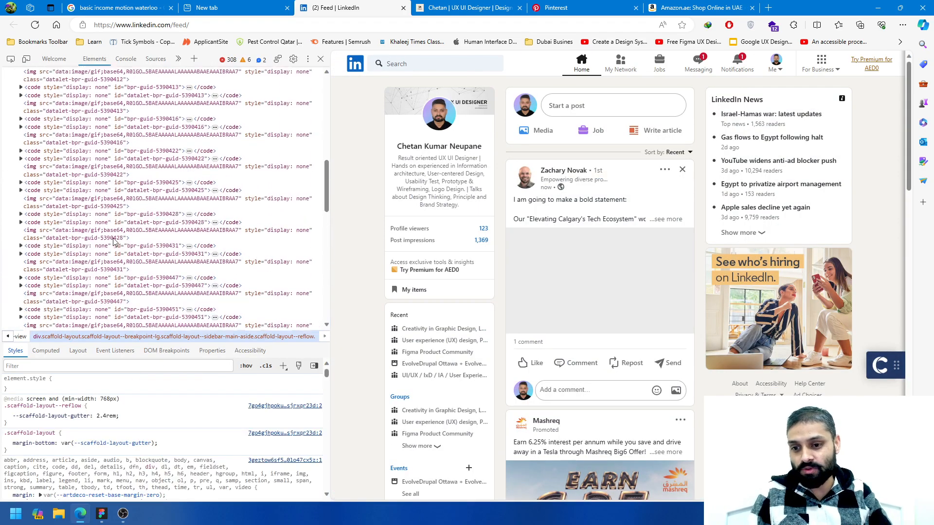
scroll(96, 215, up, 3)
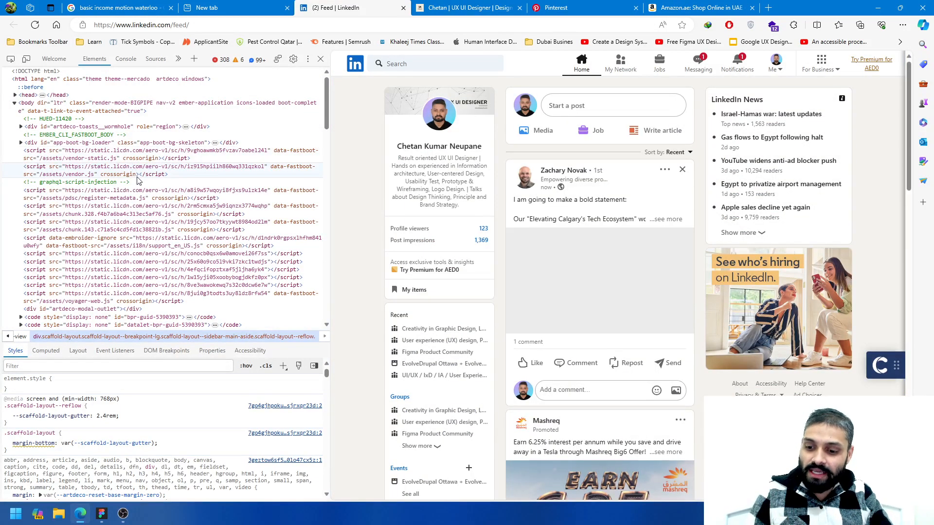
scroll(138, 180, down, 5)
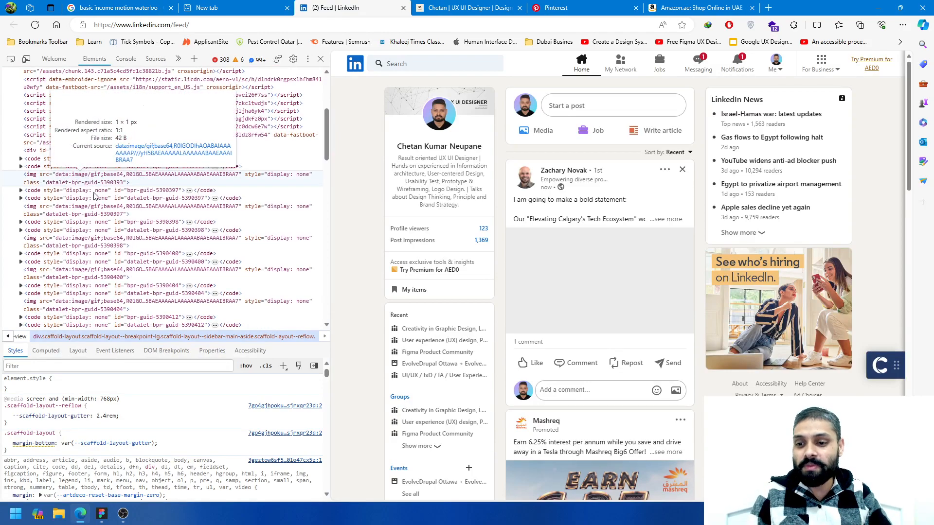
scroll(95, 192, down, 4)
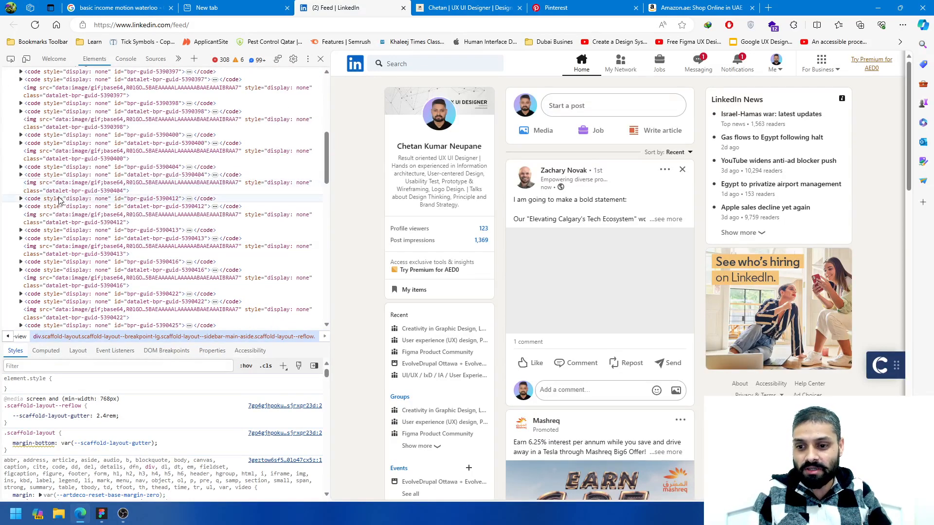
scroll(58, 199, down, 4)
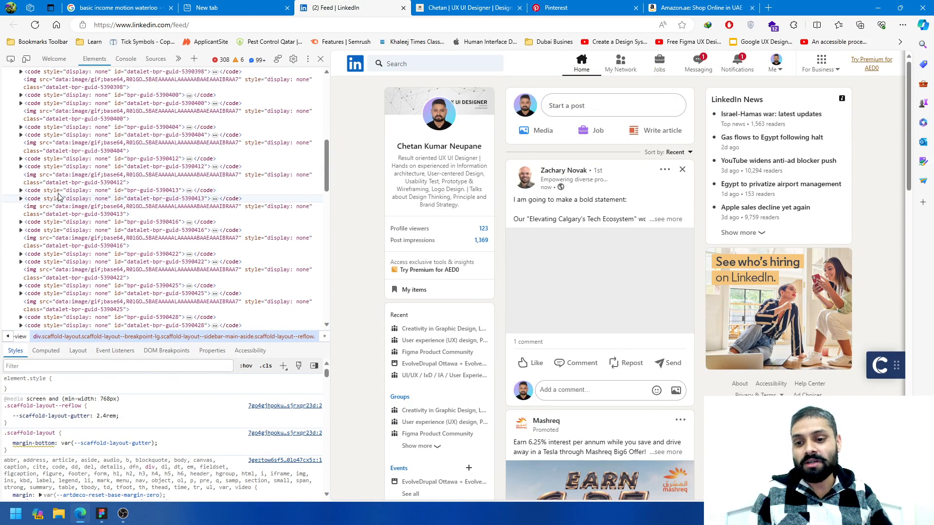
scroll(97, 207, down, 4)
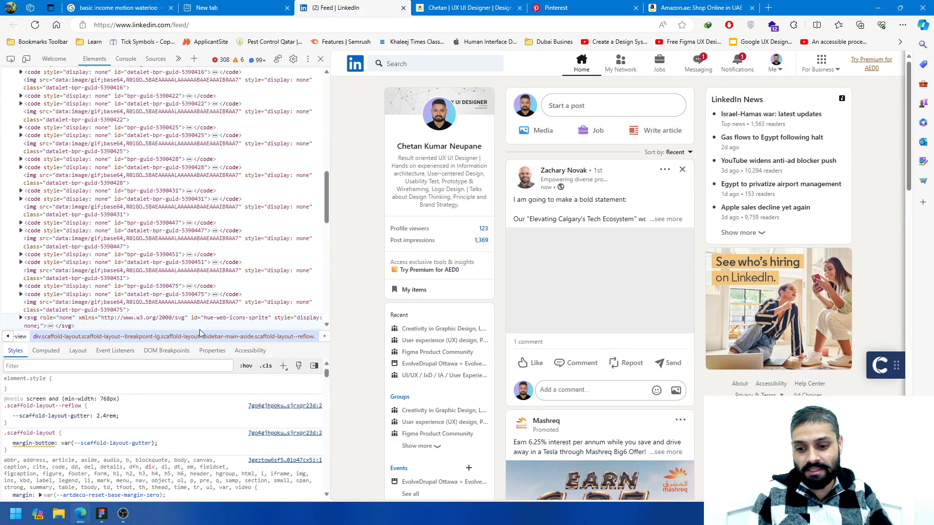
scroll(146, 272, down, 3)
scroll(90, 419, down, 1)
Review the margin and gutter style rules of the scaffold-layout container and close the page inspector
scroll(90, 420, down, 3)
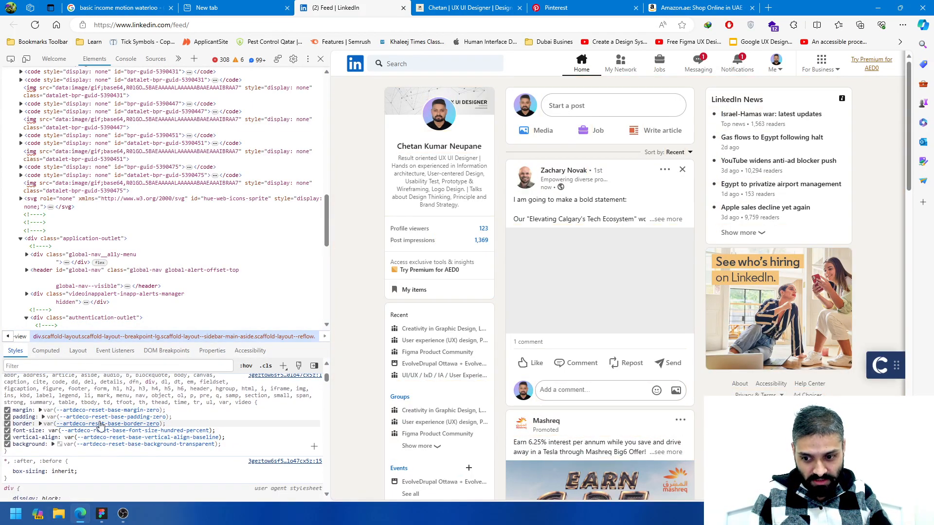
scroll(189, 437, up, 2)
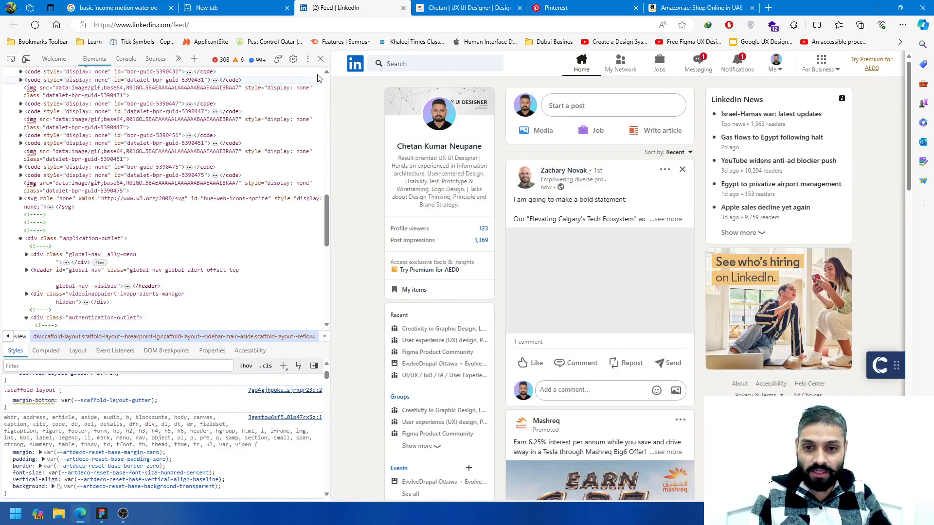
click(321, 59)
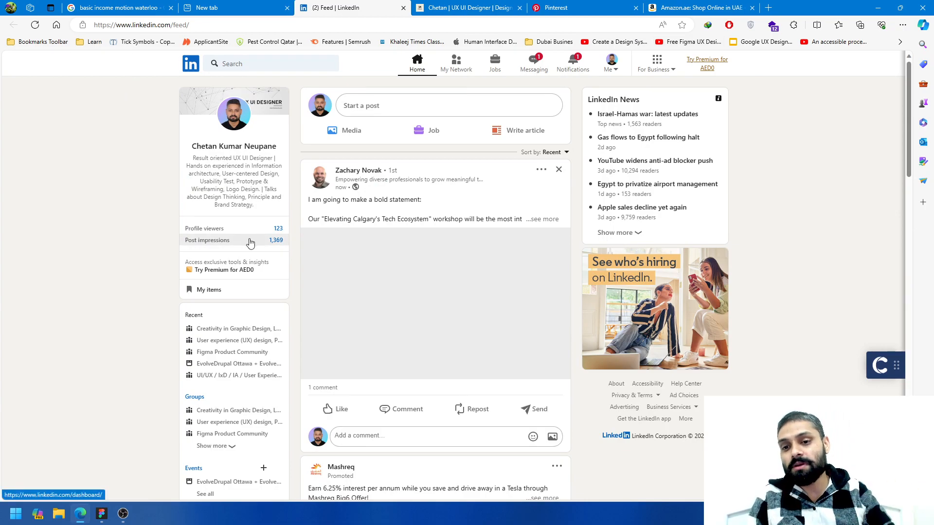
Switch to Figma, select the Desktop - 1 frame and check its width and height without changing them
click(101, 514)
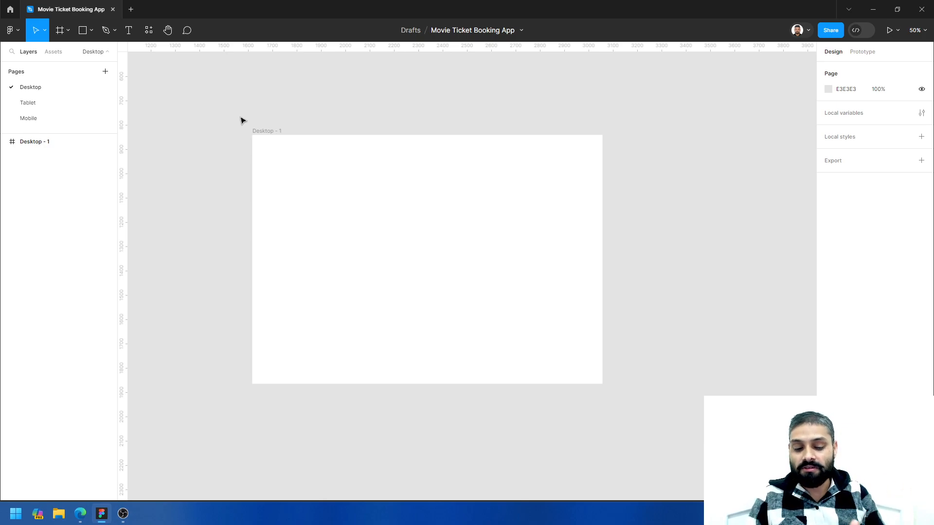
click(281, 132)
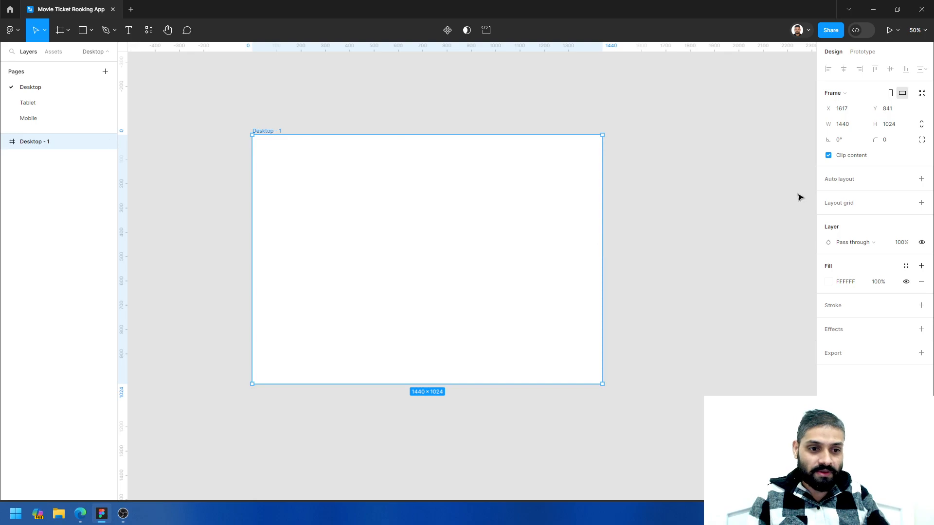
click(856, 125)
click(901, 126)
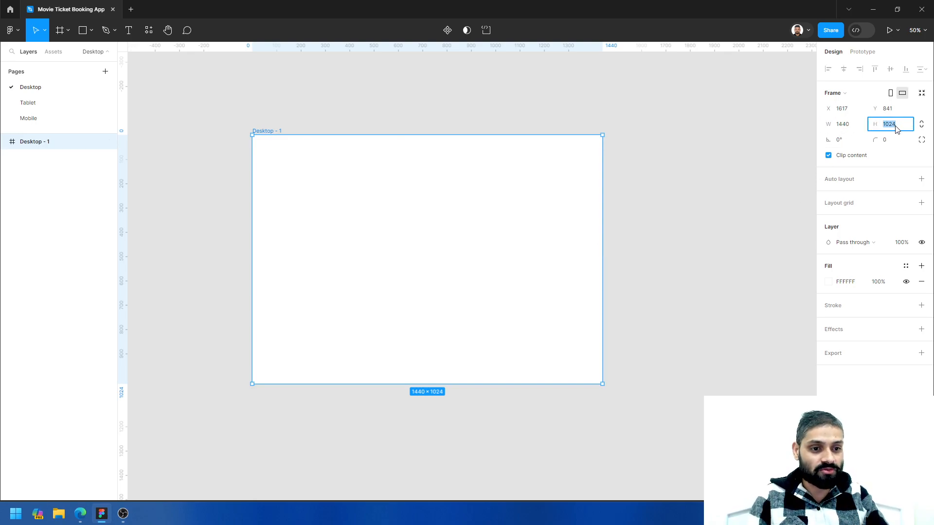
key(BackSpace)
click(461, 219)
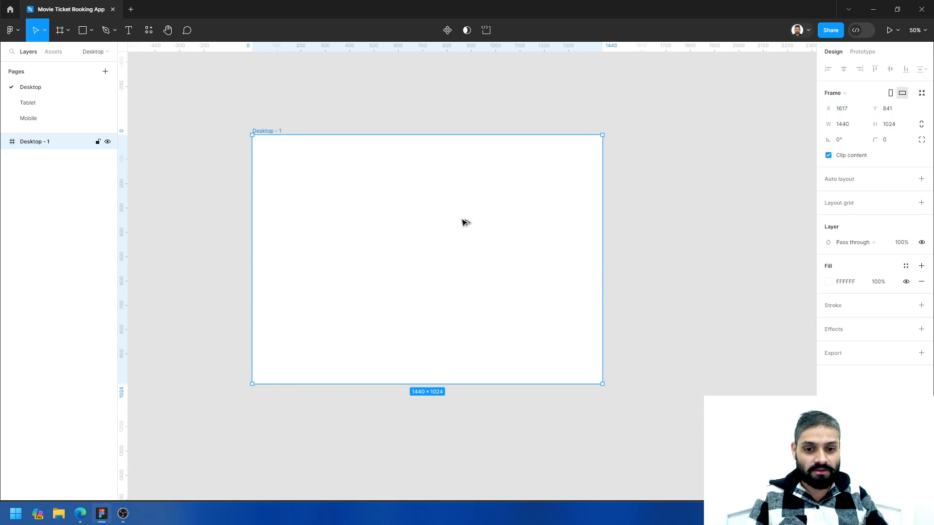
Switch to the browser, examine how far the LinkedIn feed extends vertically, and return to Figma
click(85, 518)
scroll(498, 289, down, 10)
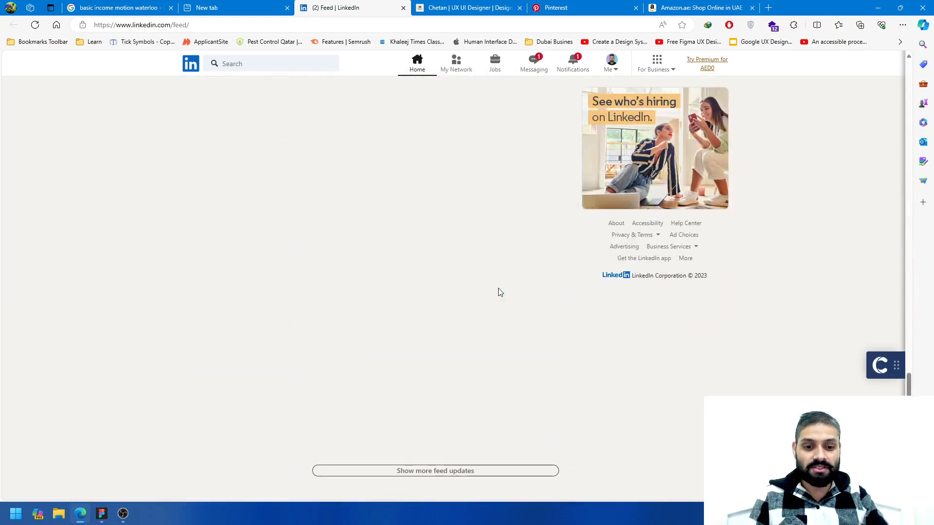
scroll(499, 292, down, 10)
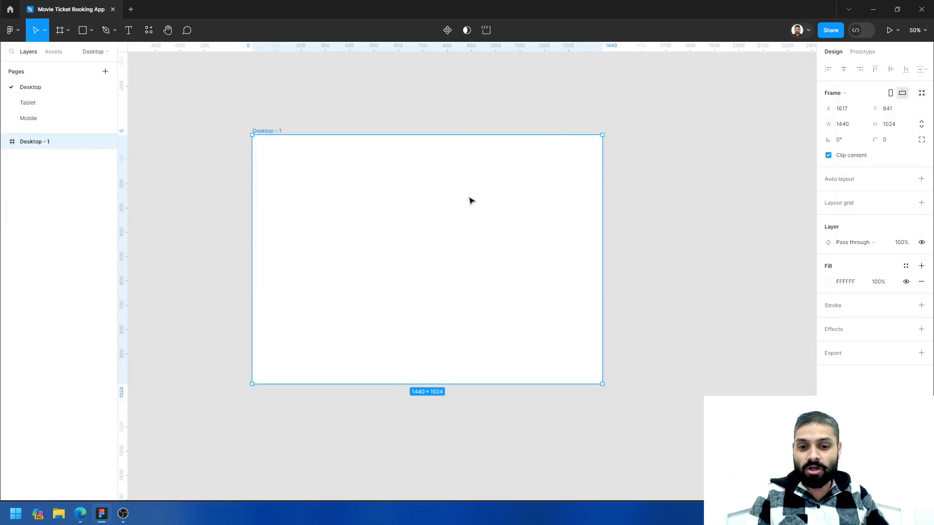
Extend the Desktop - 1 frame downward from its bottom edge to a height of about 5039 px
scroll(432, 246, down, 5)
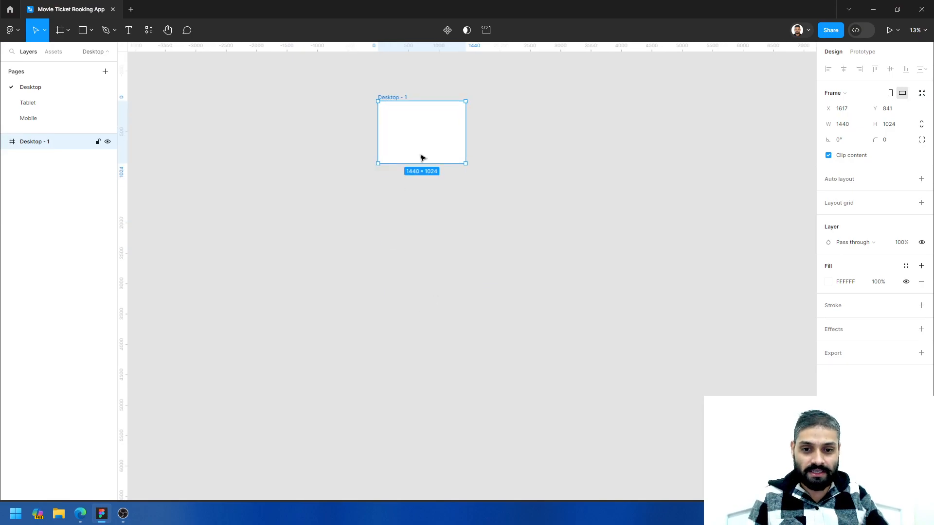
drag(419, 164, 432, 407)
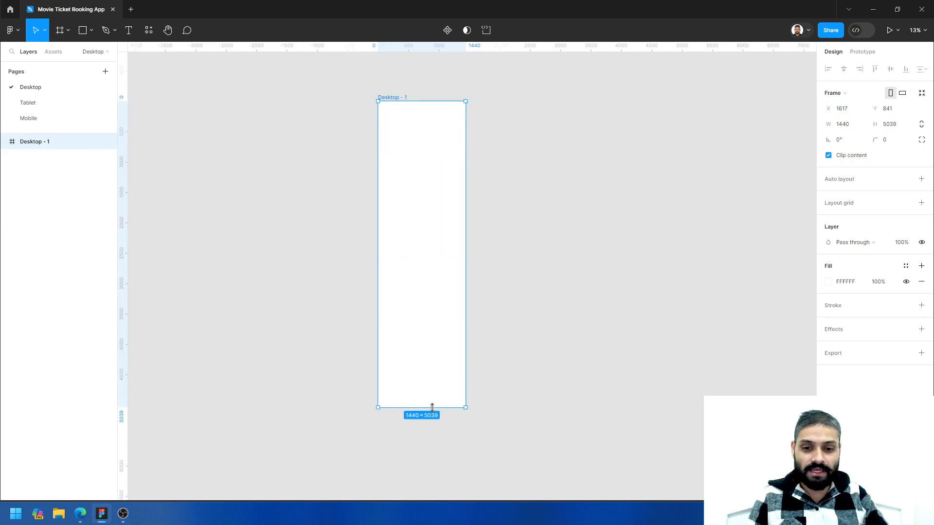
scroll(378, 96, up, 3)
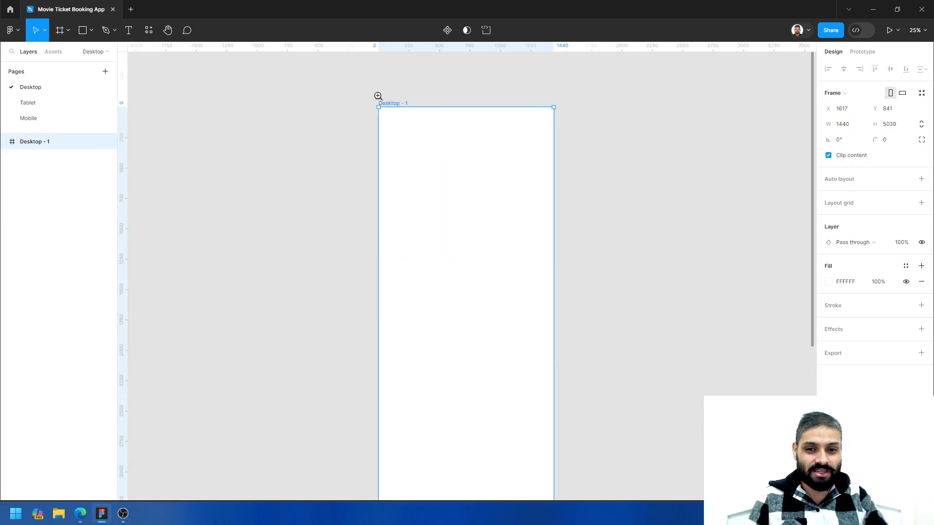
scroll(378, 96, up, 2)
drag(519, 273, 364, 285)
scroll(400, 204, down, 1)
drag(514, 263, 444, 187)
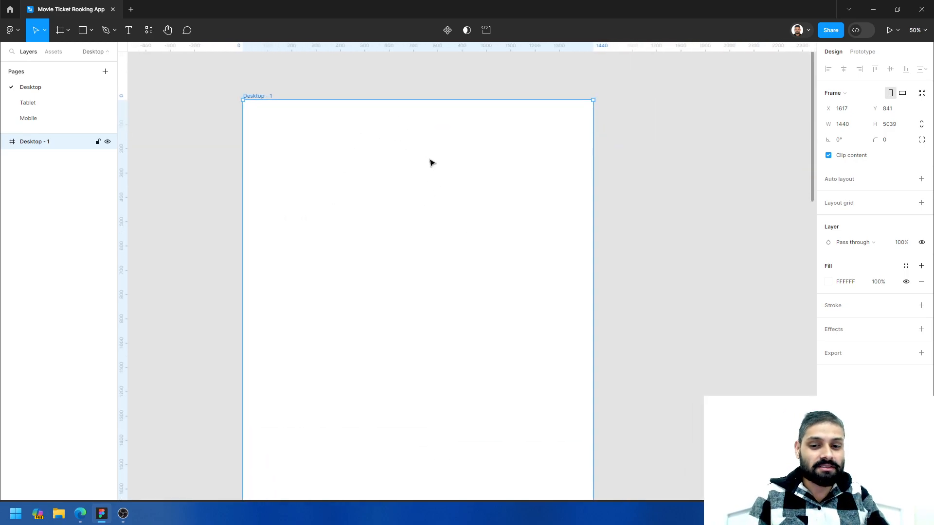
Set the height of the Desktop - 1 frame to 2500
click(898, 126)
text(25)
key(Return)
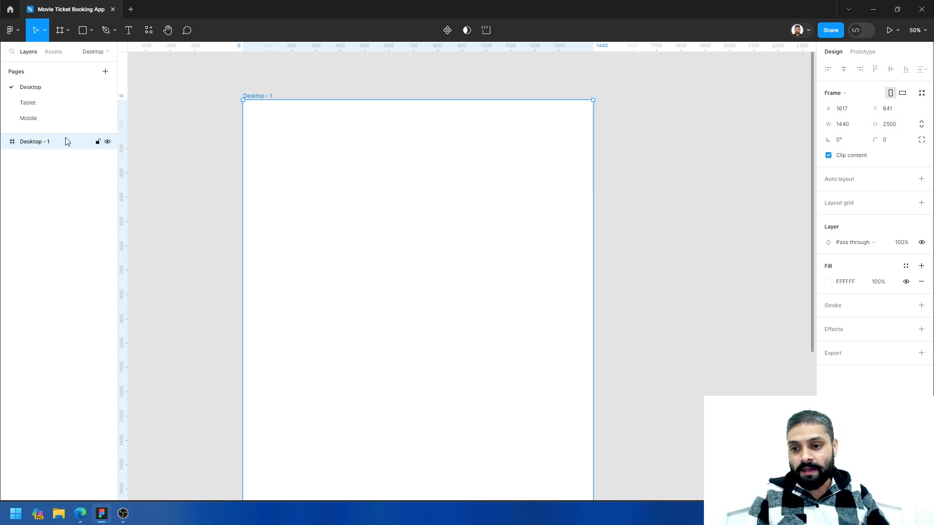
Rename the Desktop - 1 frame as "Desktop - Home Page"
double_click(39, 145)
text(Desktop -)
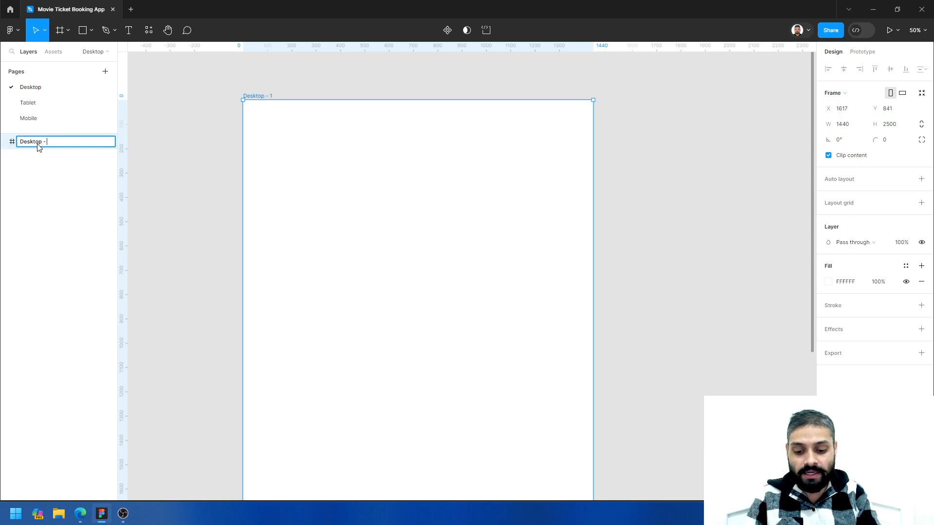
text( Home Page)
key(Return)
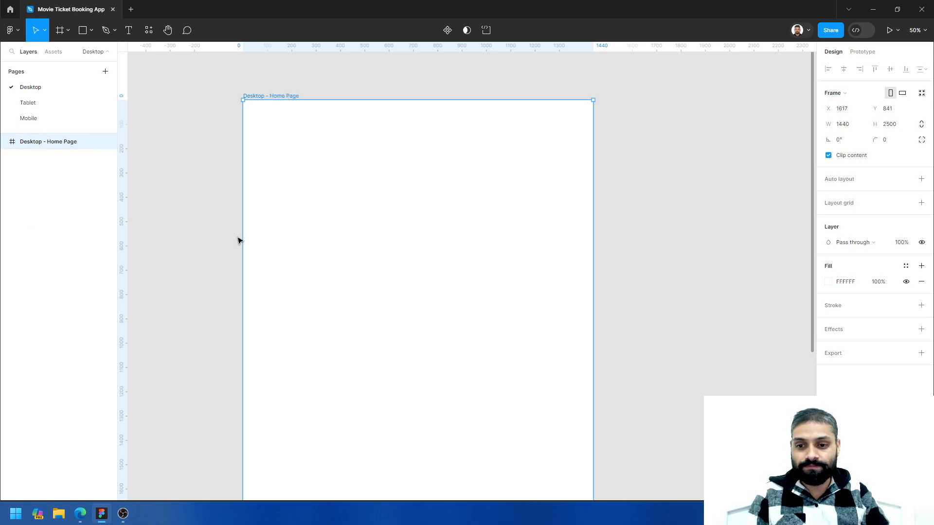
click(214, 200)
key(z)
click(382, 154)
alt+click(407, 196)
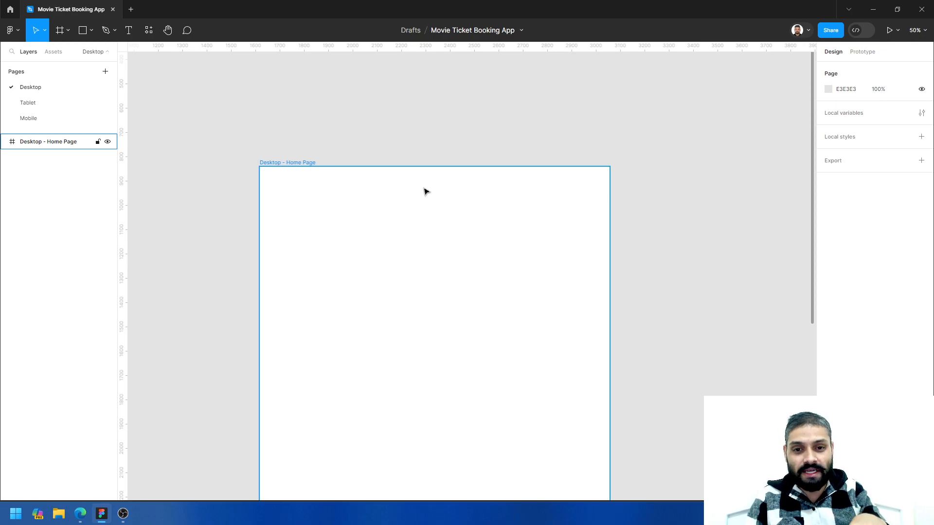
scroll(433, 252, down, 3)
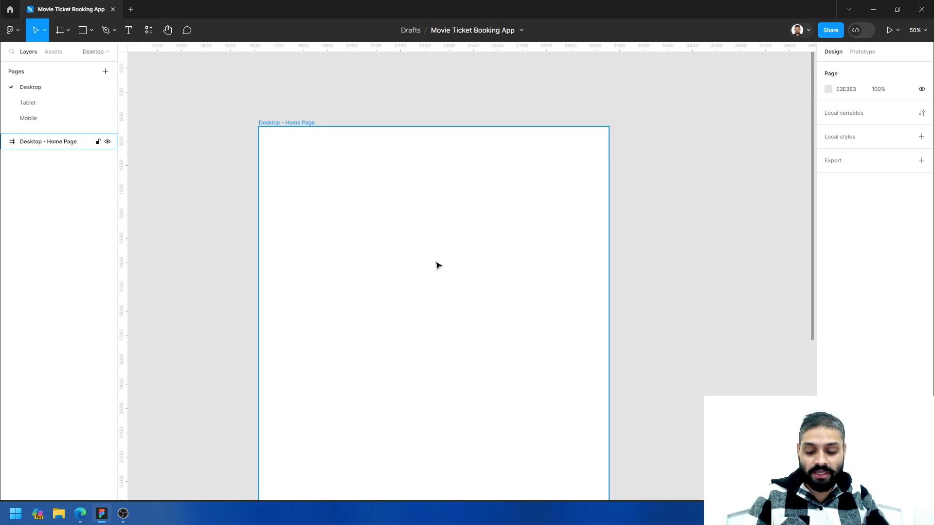
key(z)
click(368, 175)
mouse_move(391, 170)
mouse_down()
mouse_move(404, 179)
mouse_move(387, 183)
mouse_up()
alt+click(442, 185)
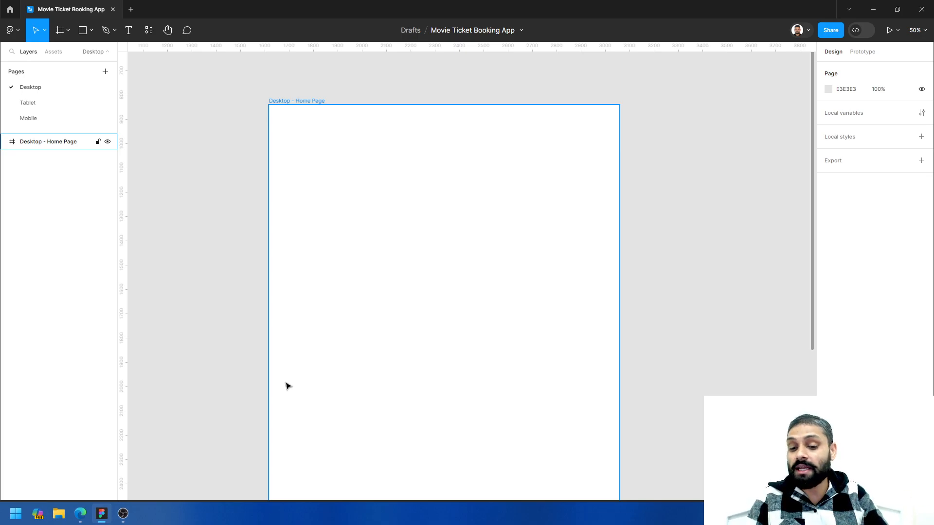
mouse_move(83, 515)
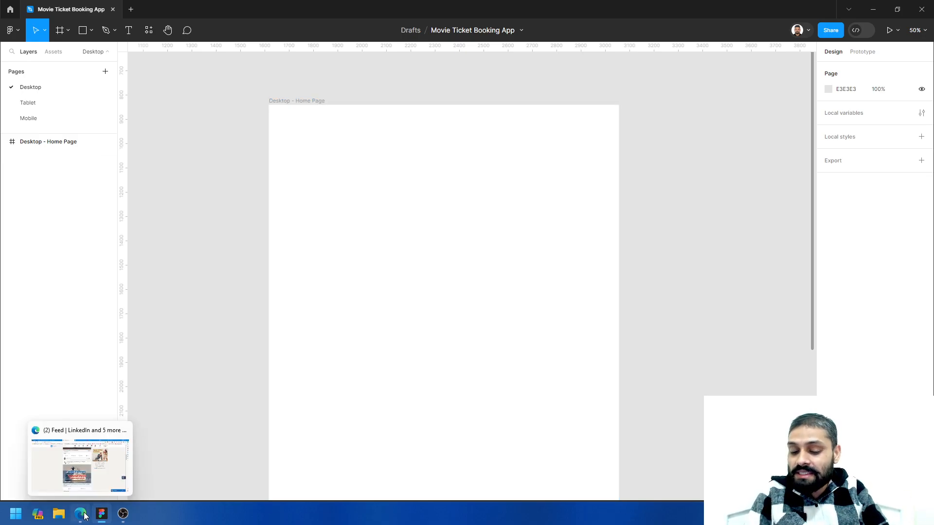
Add a layout grid to the Desktop - Home Page frame, change it to Columns and set the count to 12
click(310, 102)
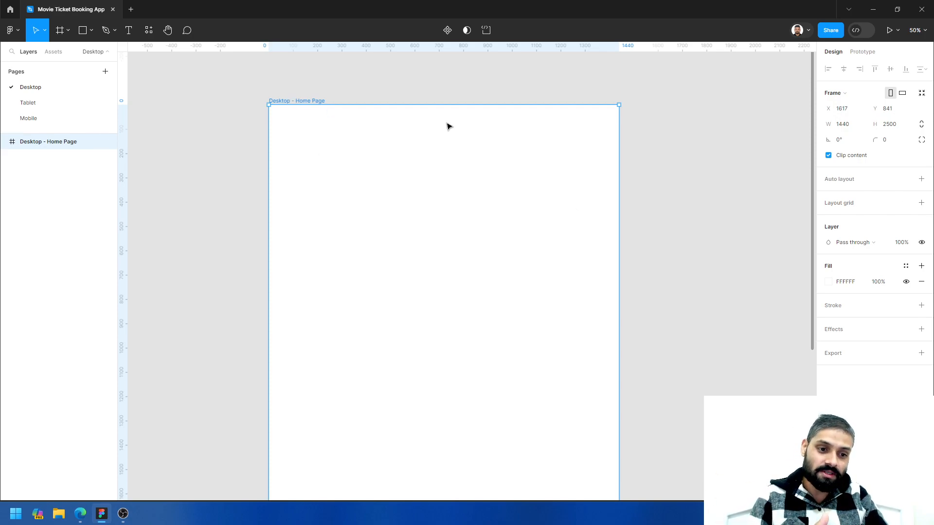
click(921, 203)
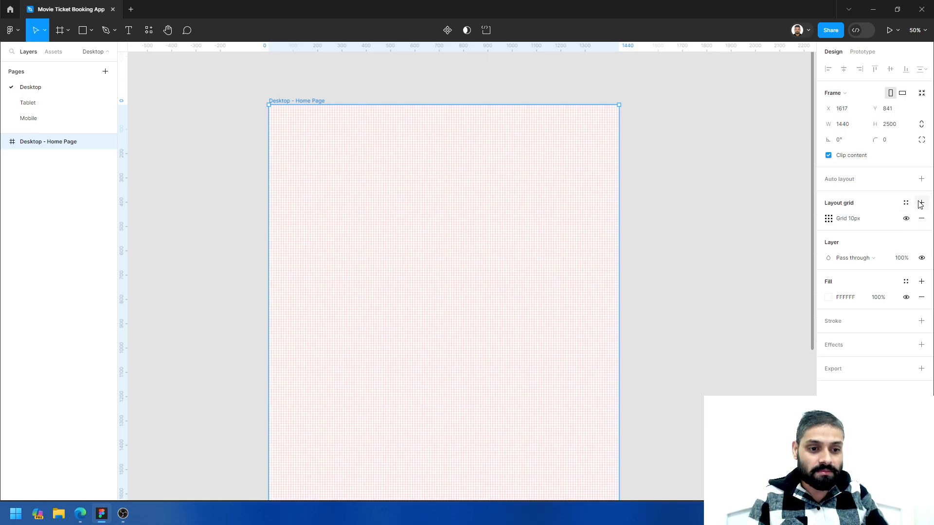
click(828, 218)
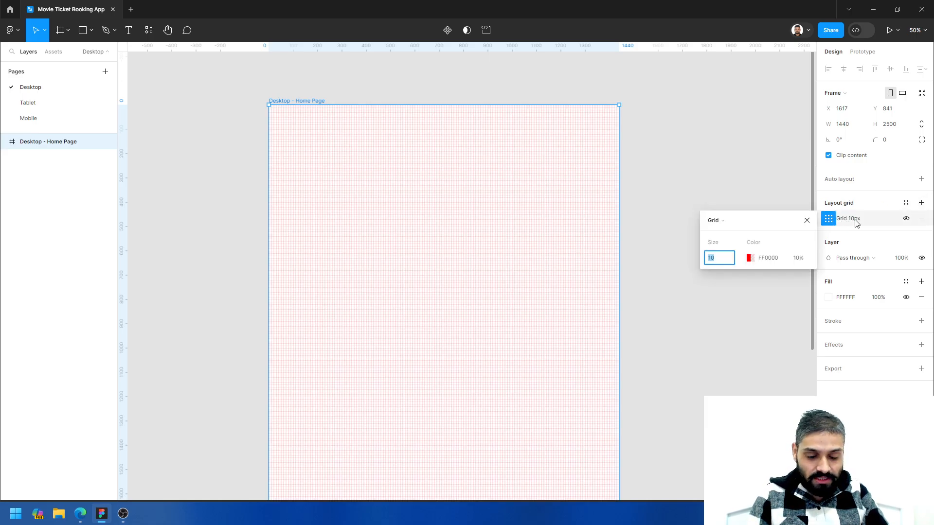
click(722, 221)
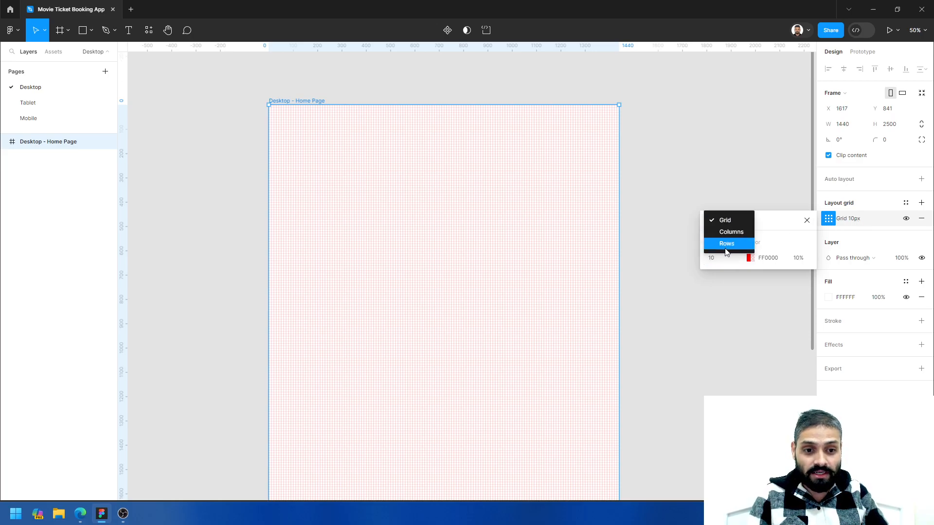
click(739, 233)
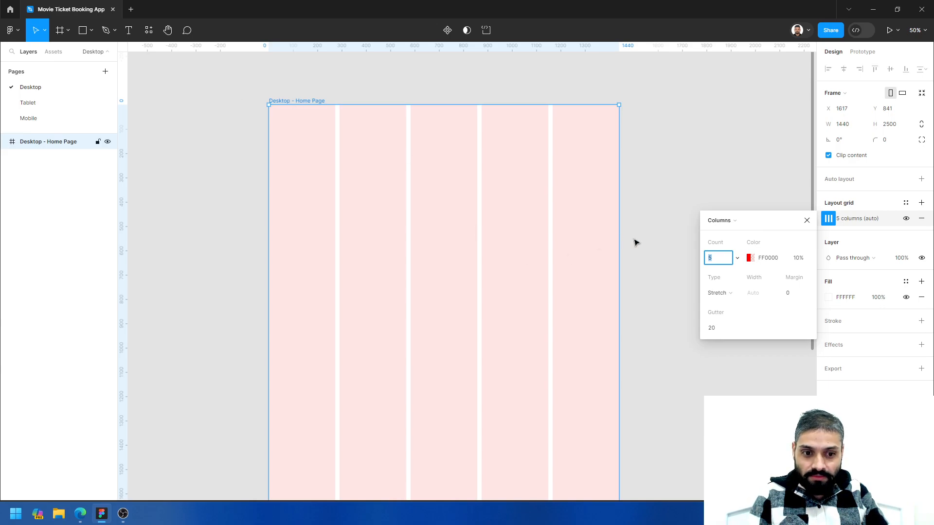
text(12)
key(Tab)
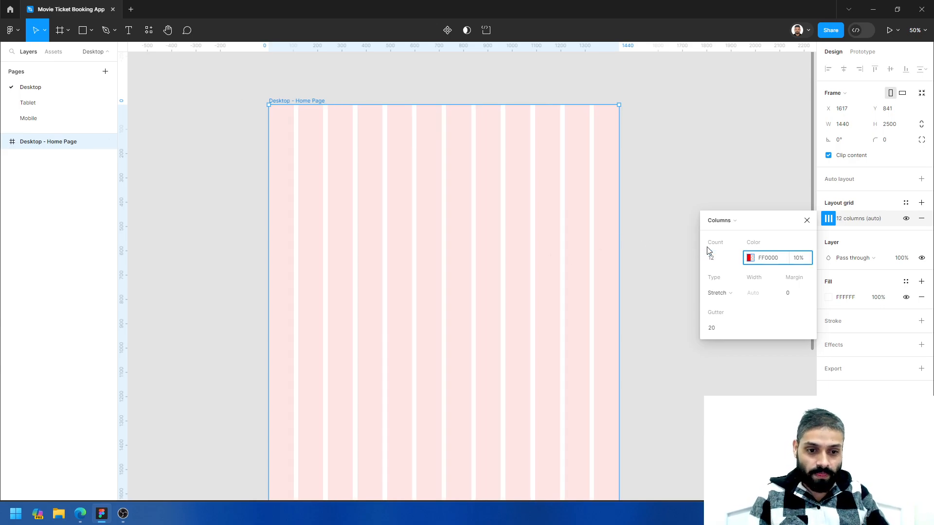
Set the margin of the 12-column layout grid to 400
click(787, 292)
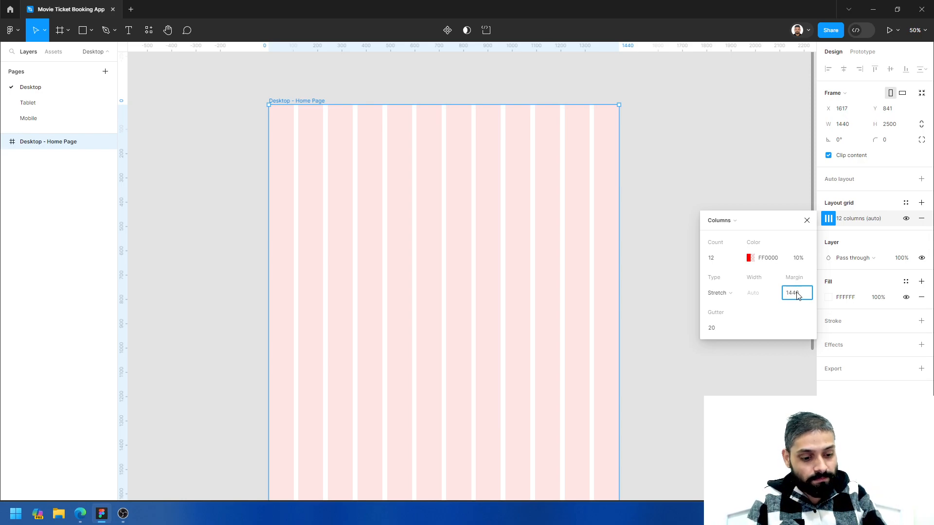
key(Return)
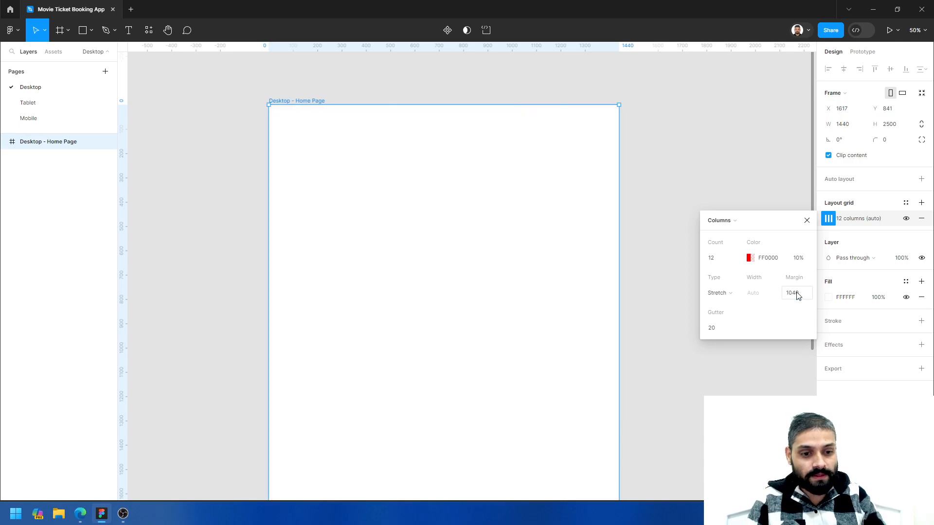
click(796, 294)
text(4)
key(Return)
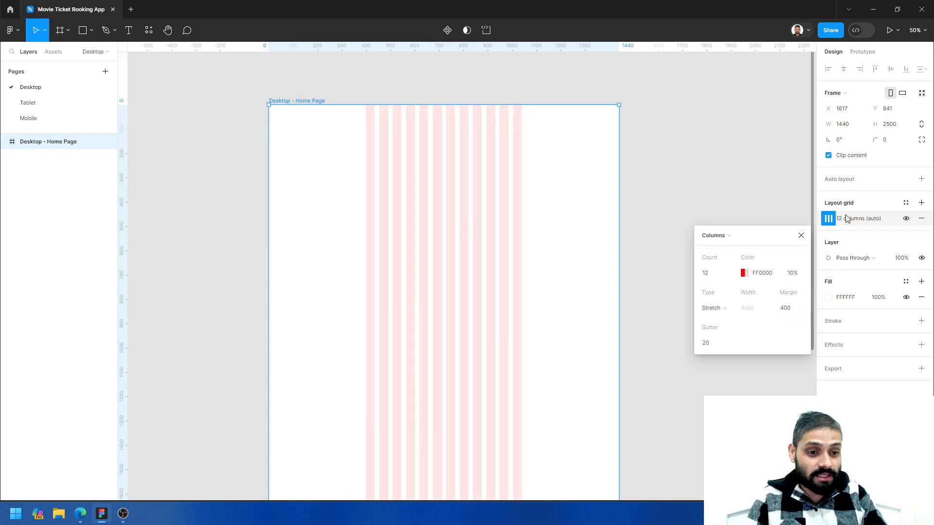
Set the margin of the 12-column layout grid to 200 and close the grid settings
click(785, 309)
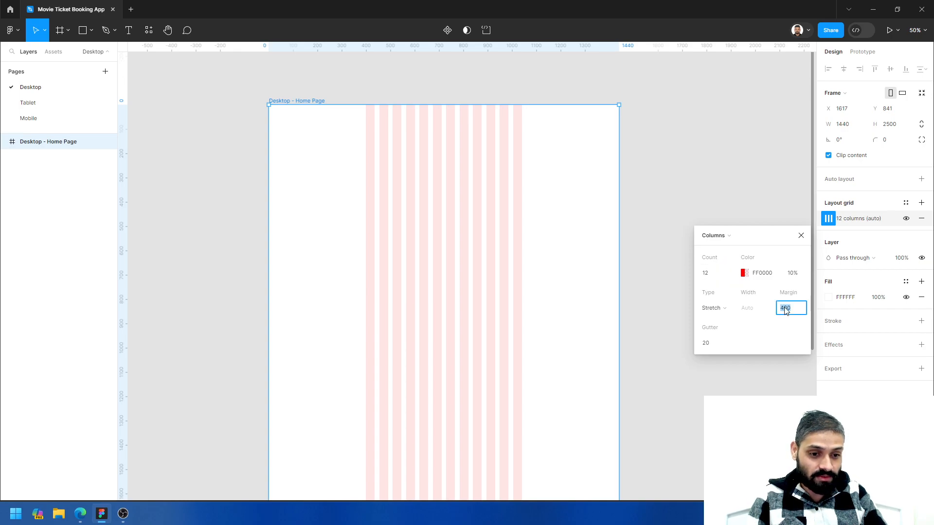
text(200)
key(Return)
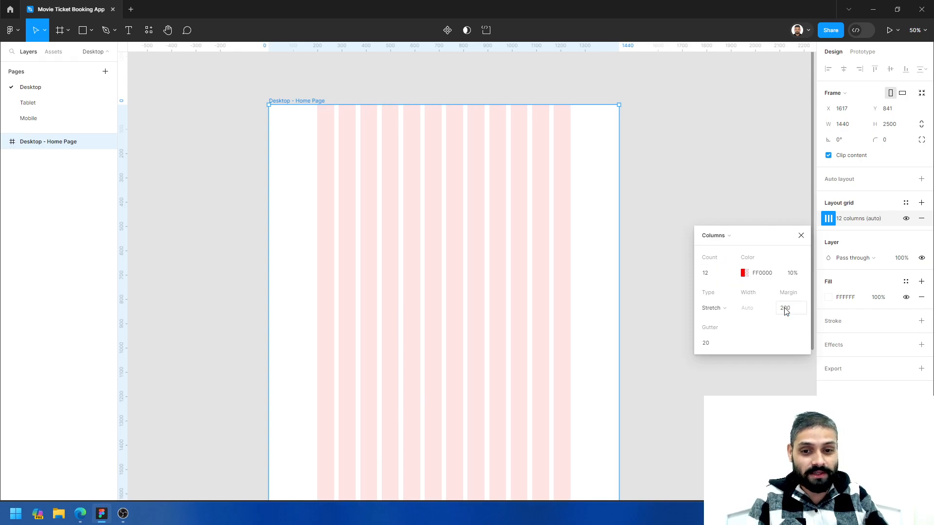
click(668, 183)
Examine the empty side margin between the last grid column and the right edge of the Desktop - Home Page frame
click(587, 163)
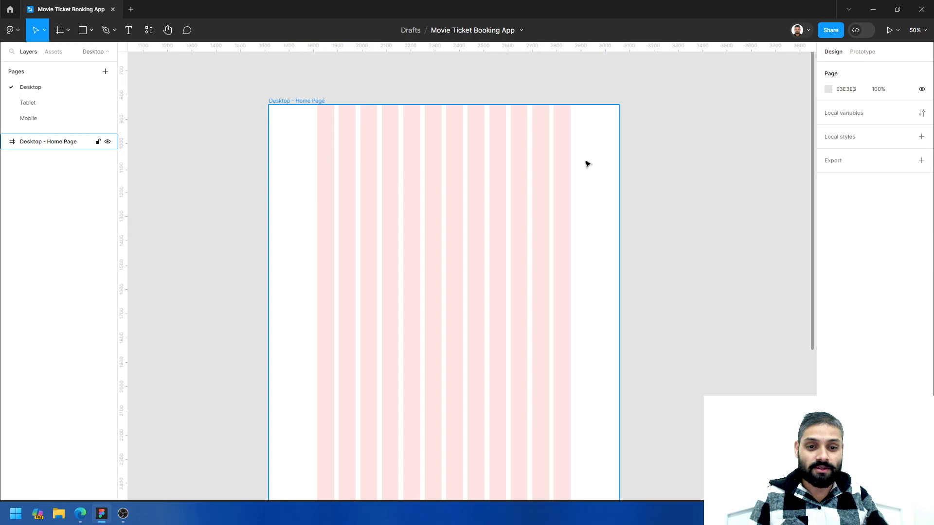
double_click(586, 160)
drag(539, 240, 408, 398)
drag(513, 227, 530, 263)
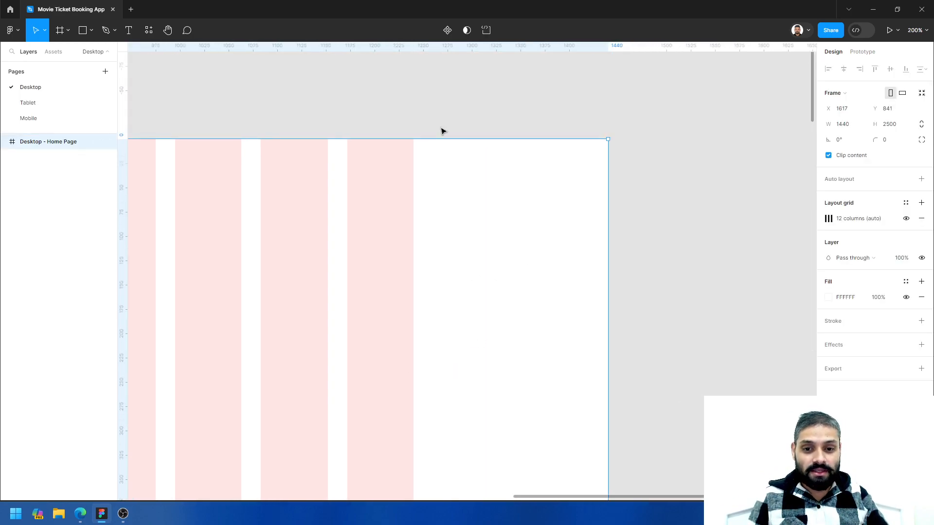
alt+click(559, 231)
drag(497, 319, 631, 170)
alt+click(459, 246)
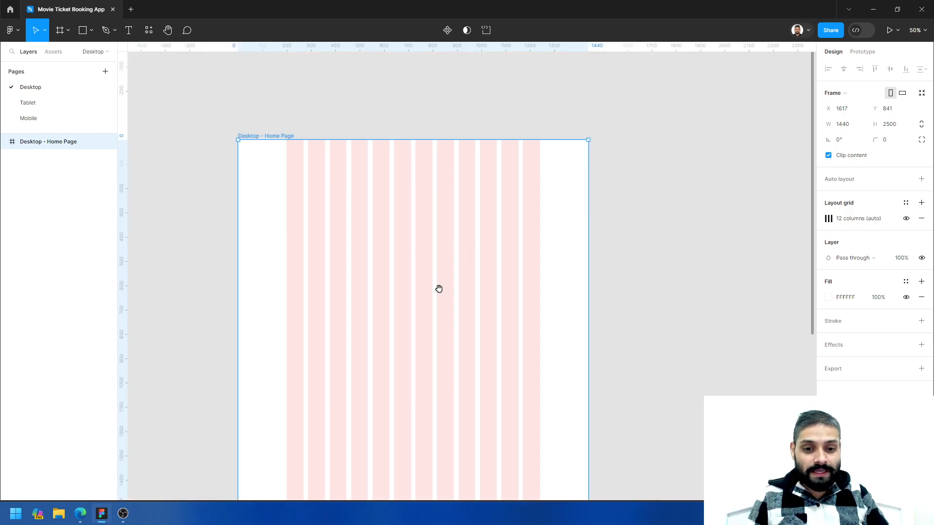
drag(438, 287, 488, 251)
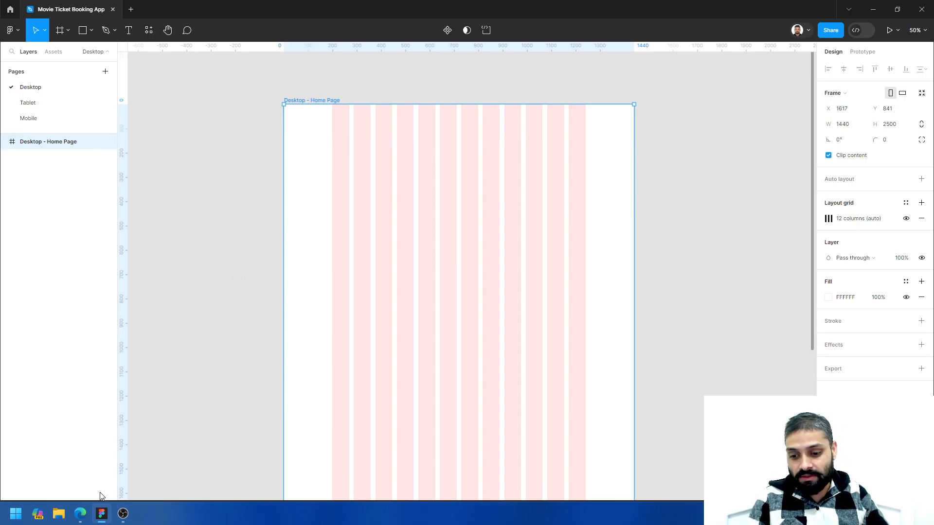
Switch to the Edge browser and compare the content width and side margins of the LinkedIn feed and the theneuch.com portfolio
click(80, 514)
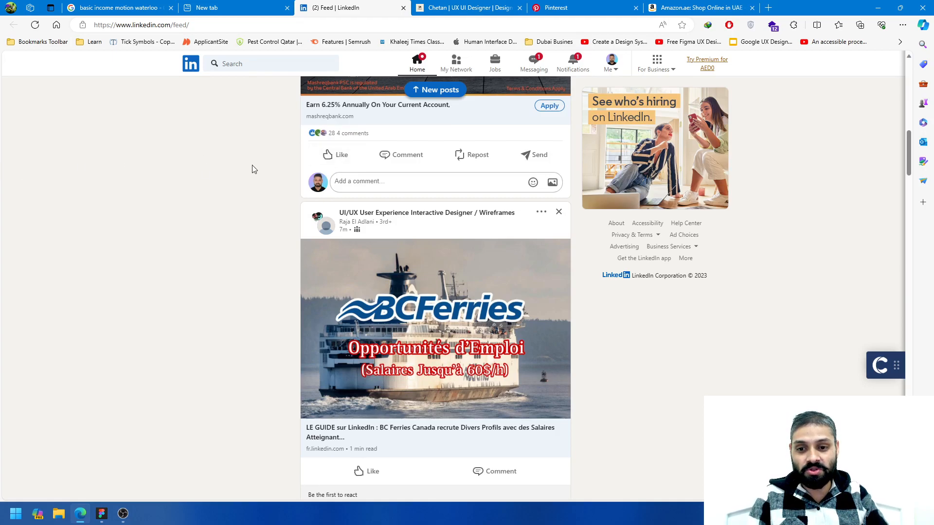
scroll(198, 273, up, 10)
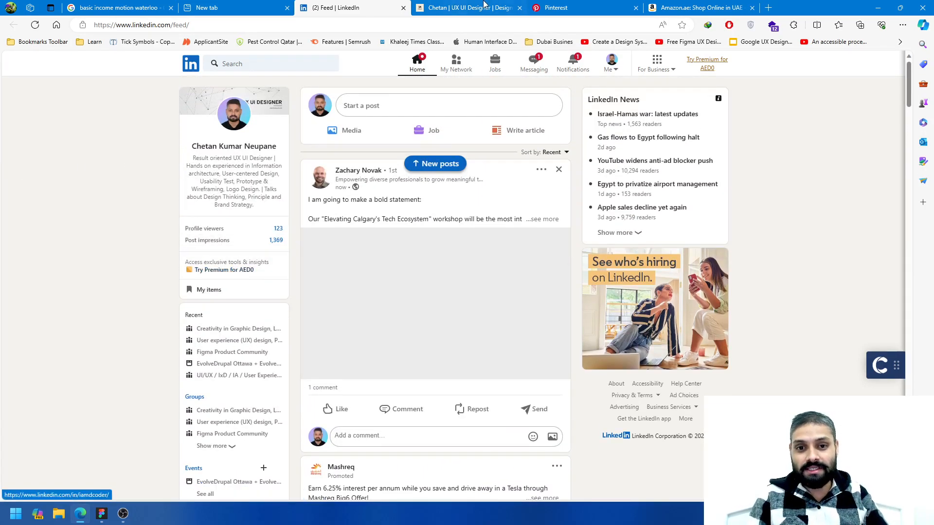
click(484, 4)
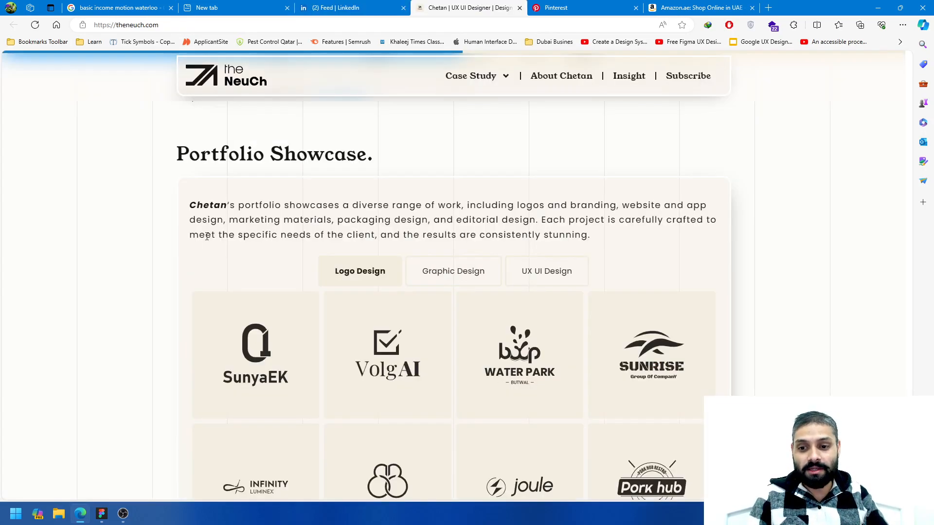
scroll(118, 286, down, 5)
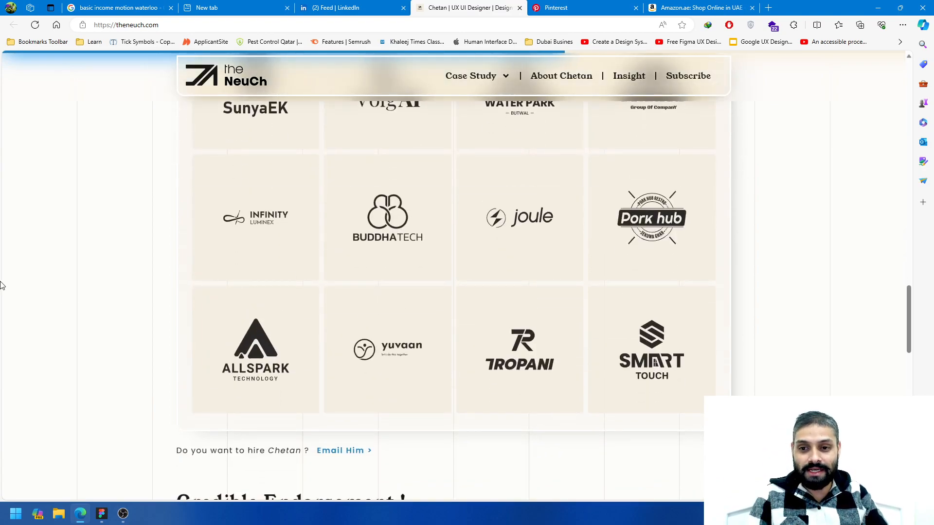
Switch back to Figma and draw a full-width header rectangle of about 1440 × 77 along the top of the Desktop - Home Page frame
click(102, 514)
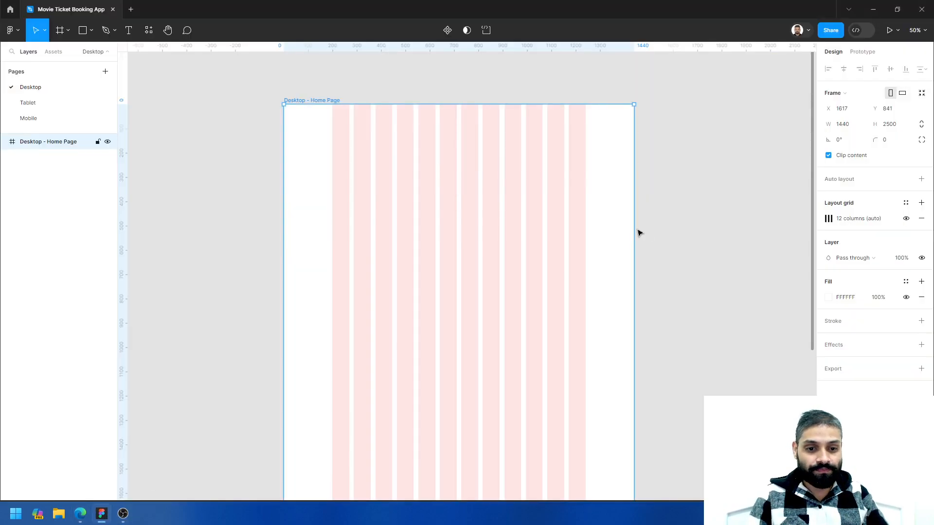
click(608, 179)
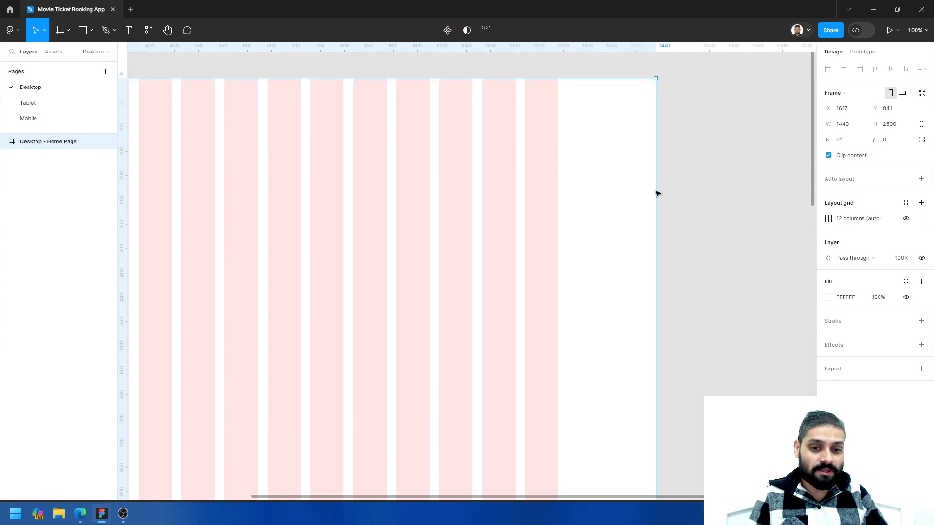
alt+click(586, 188)
scroll(407, 247, down, 2)
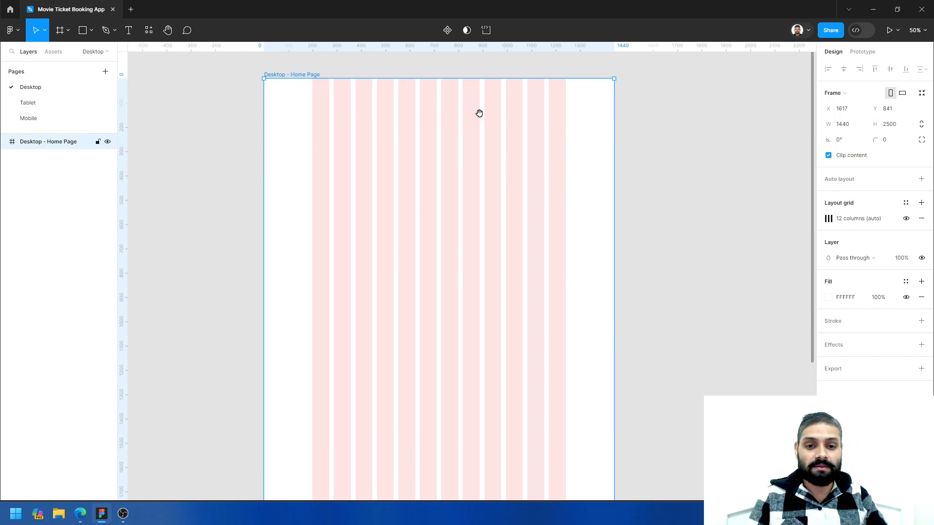
drag(478, 114, 469, 159)
ctrl+click(470, 160)
ctrl+alt+click(380, 204)
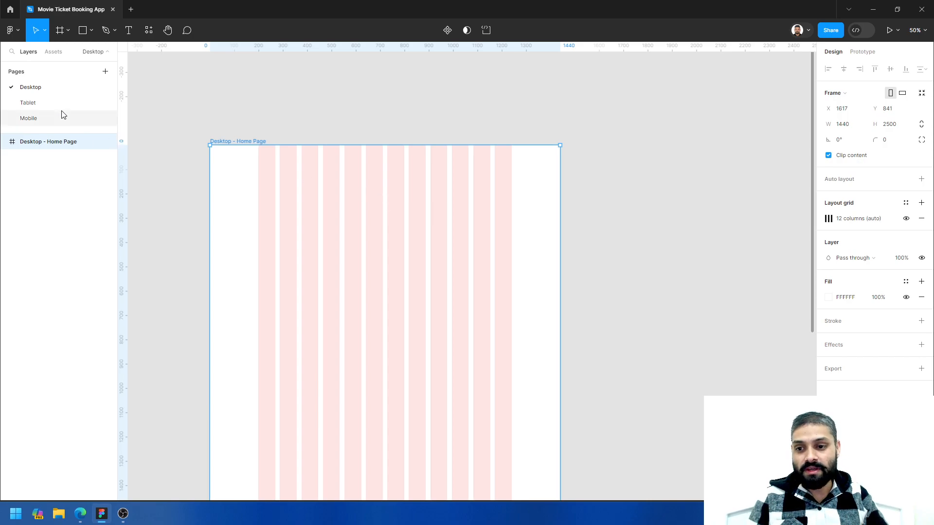
click(89, 32)
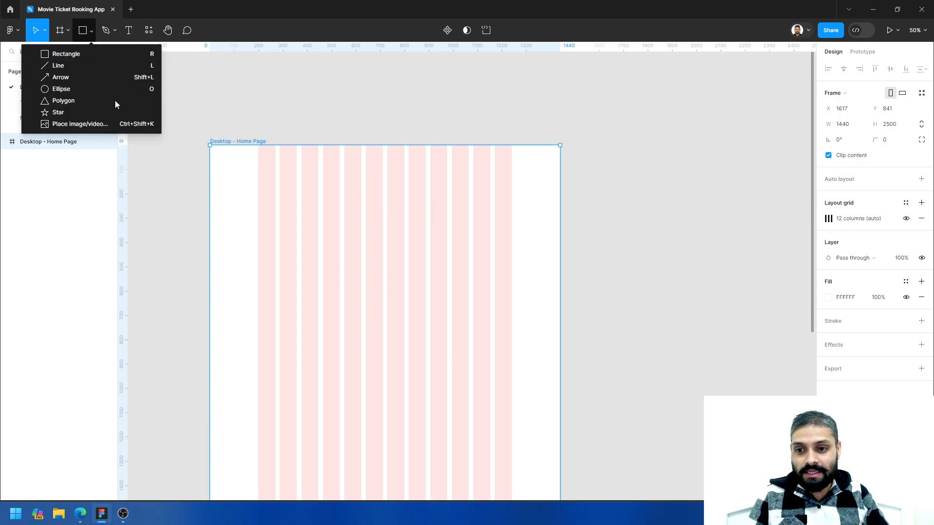
click(63, 52)
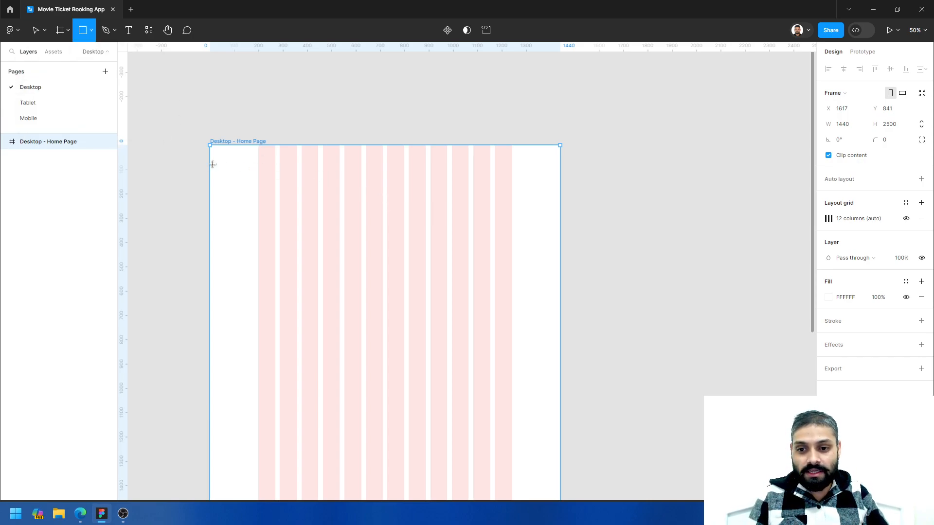
drag(210, 164, 560, 145)
Examine how the header rectangle spans the grid columns and both side margins of the frame
scroll(424, 170, up, 2)
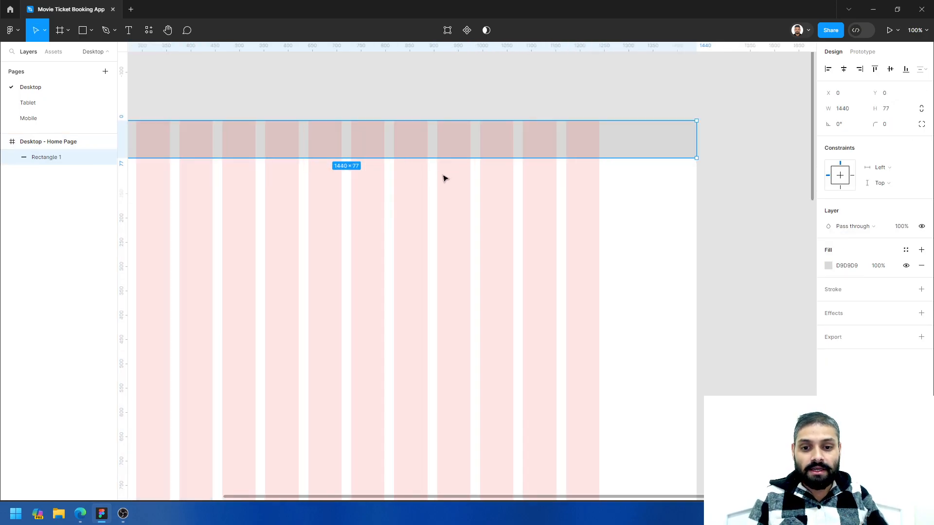
drag(344, 217, 460, 212)
click(748, 228)
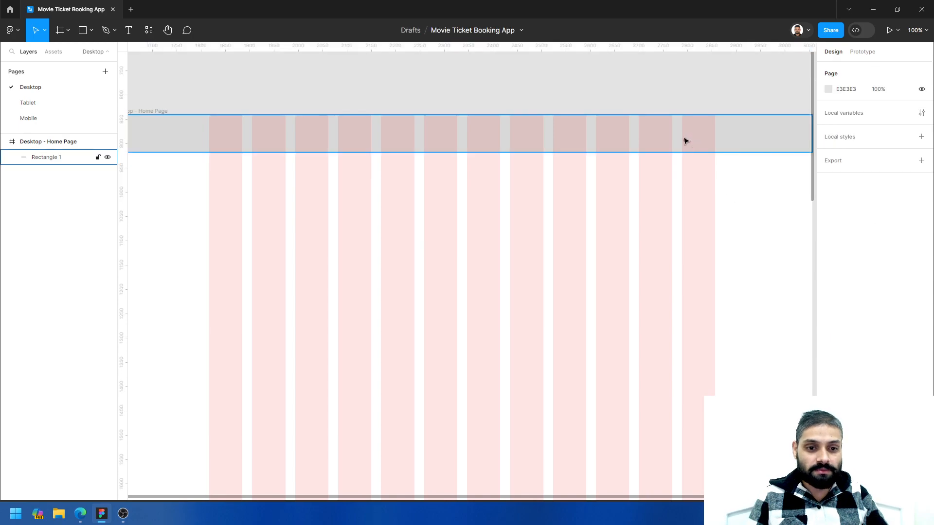
scroll(435, 186, down, 2)
click(392, 159)
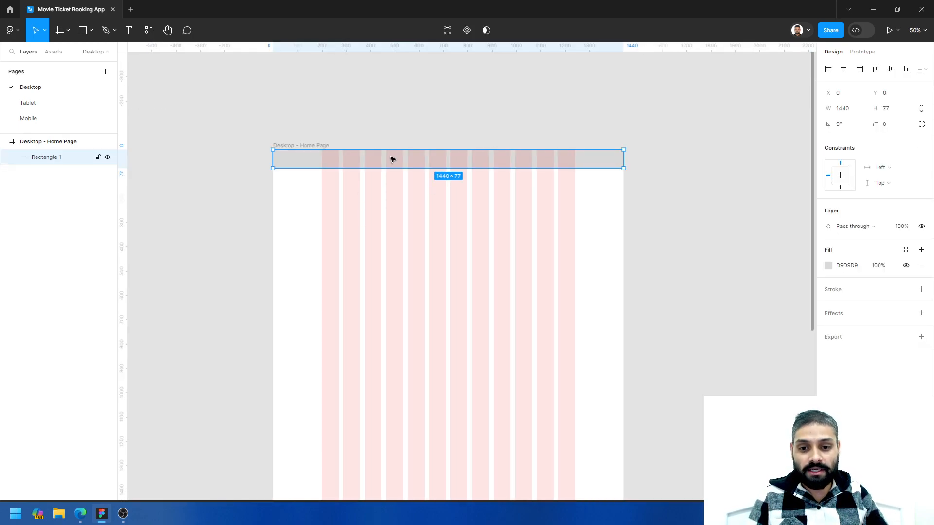
ctrl+click(425, 155)
drag(434, 186, 571, 173)
ctrl+alt+click(388, 196)
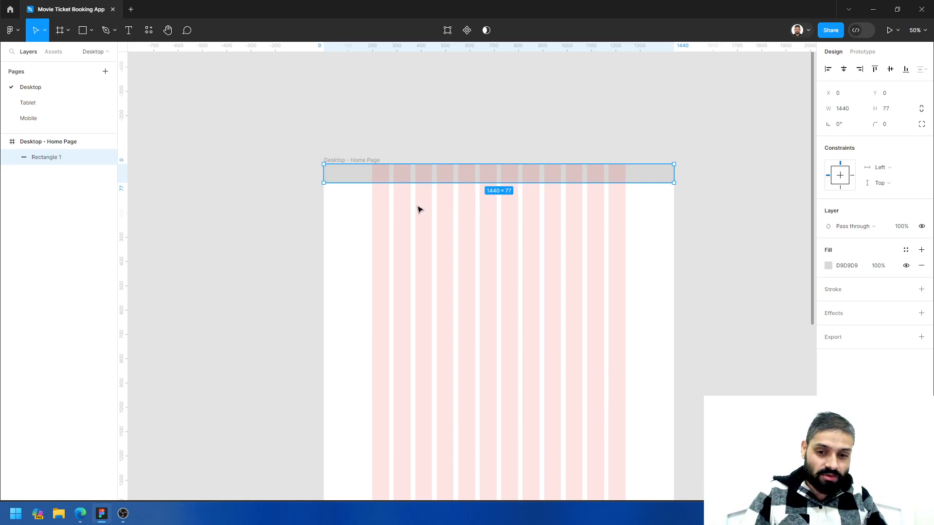
ctrl+click(454, 204)
scroll(308, 217, up, 1)
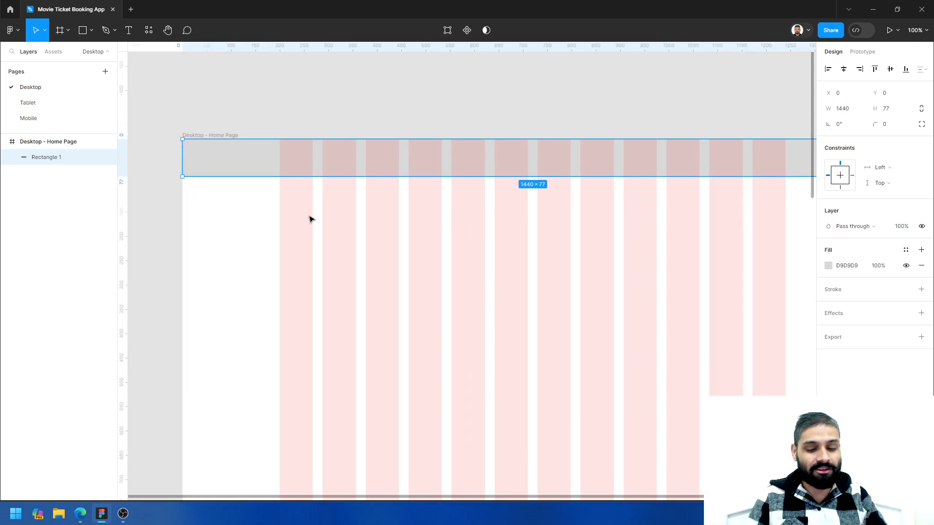
Draw a logo circle of about 60 × 60 in the header, starting at the left edge of the first grid column
click(84, 32)
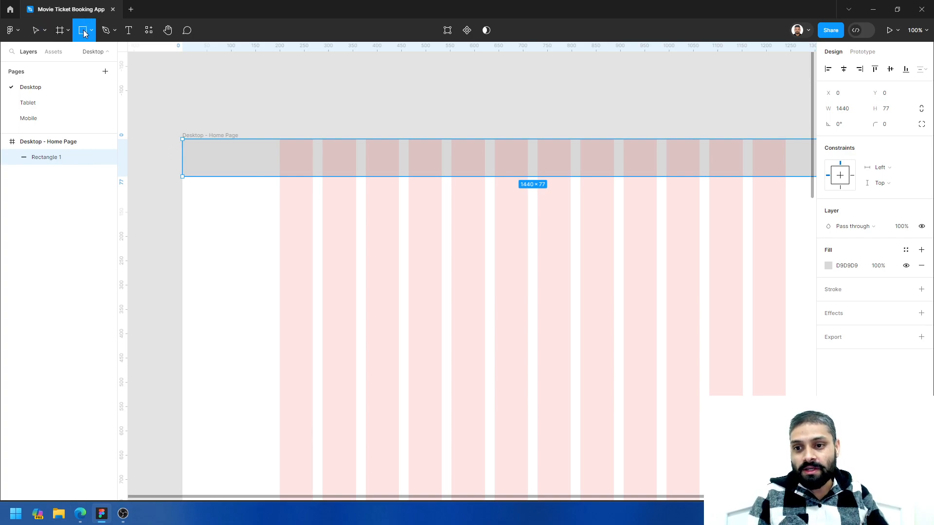
click(91, 31)
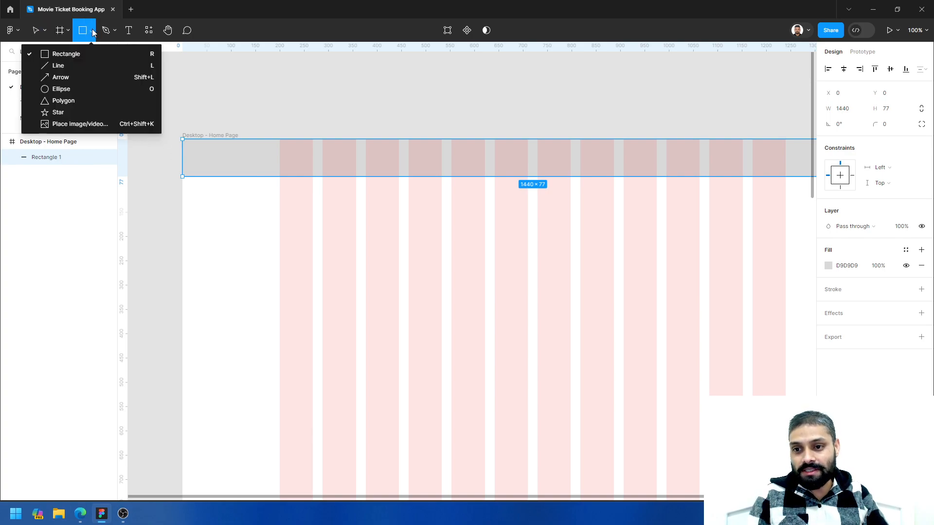
click(74, 90)
drag(283, 146, 309, 148)
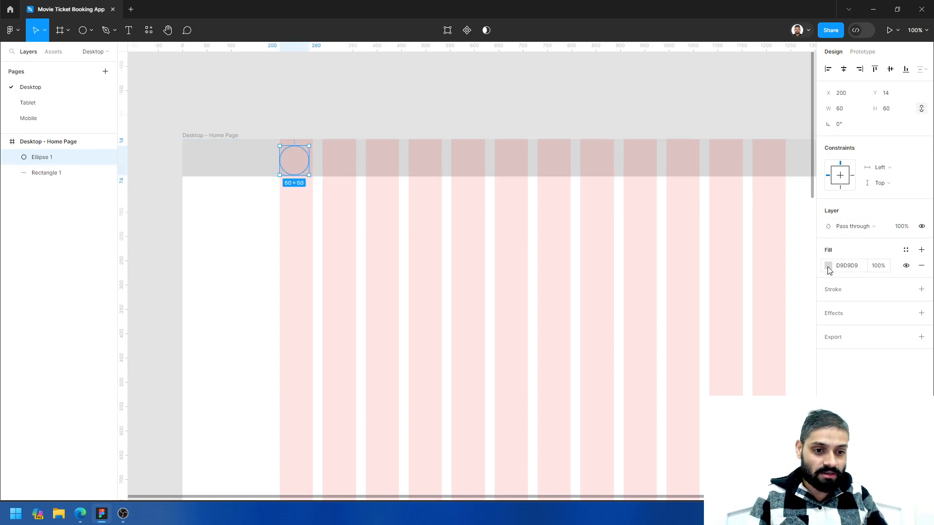
Fill the logo circle with red DE2E2E and move it up to Y 9 in the header
click(829, 266)
click(792, 264)
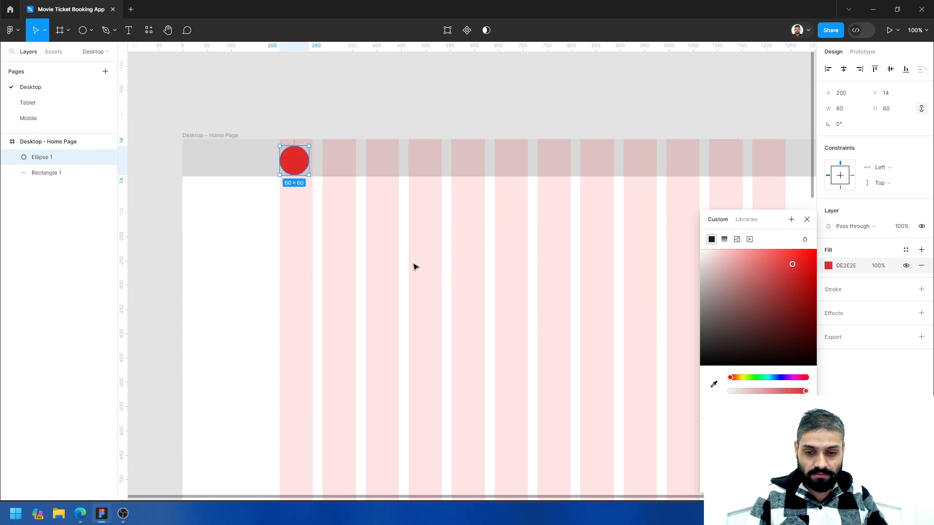
drag(299, 169, 297, 167)
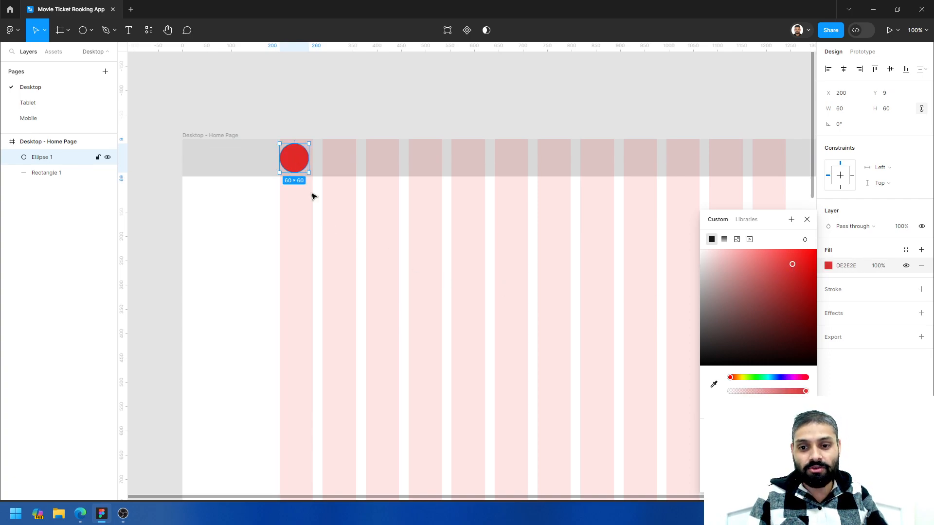
click(345, 222)
Draw a rectangle of about 598 × 46 in the header, spanning grid columns 6 to 12
drag(584, 221, 473, 232)
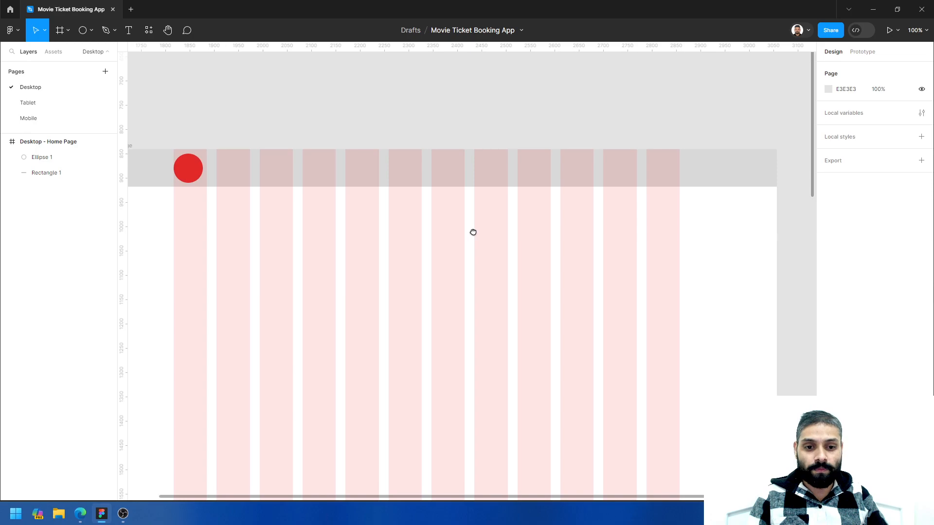
click(90, 31)
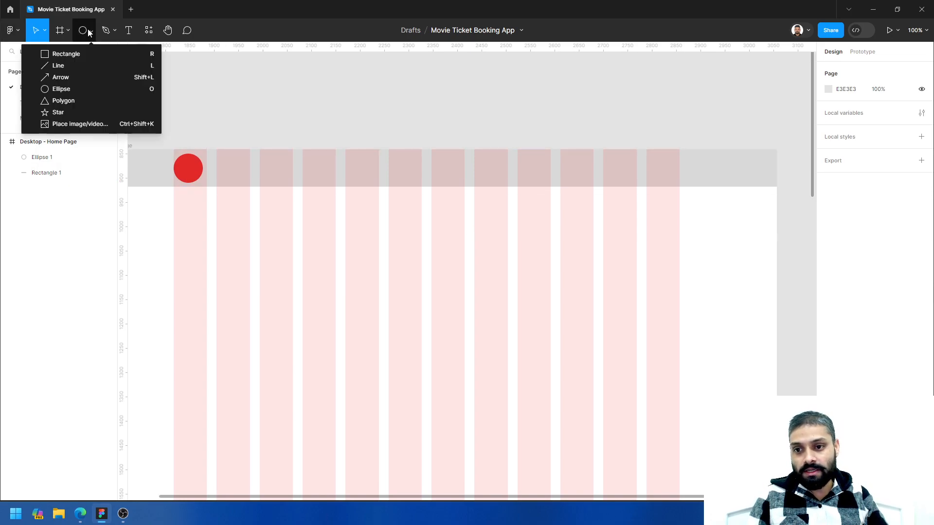
click(68, 52)
drag(389, 157, 680, 179)
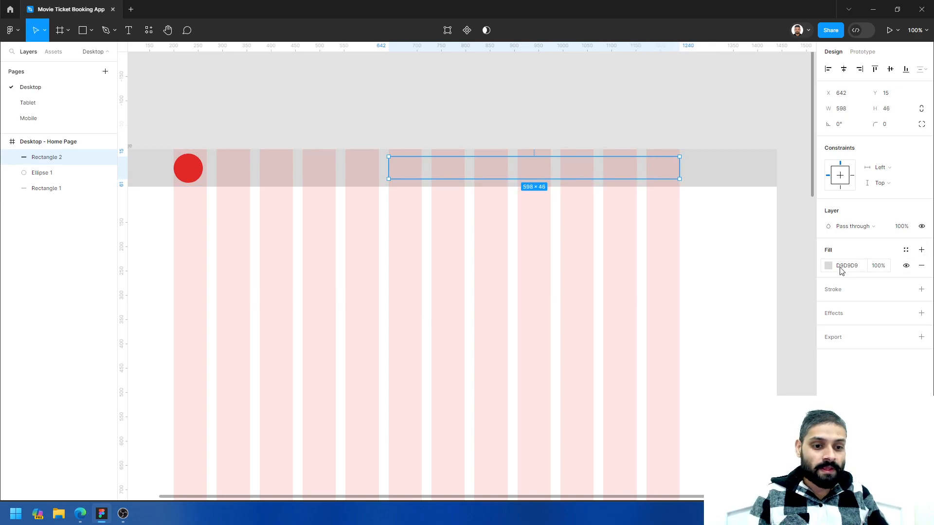
Change the fill of the rectangle over columns 6 to 12 to dark grey, then select the red logo circle
click(830, 266)
drag(715, 273, 696, 302)
click(516, 246)
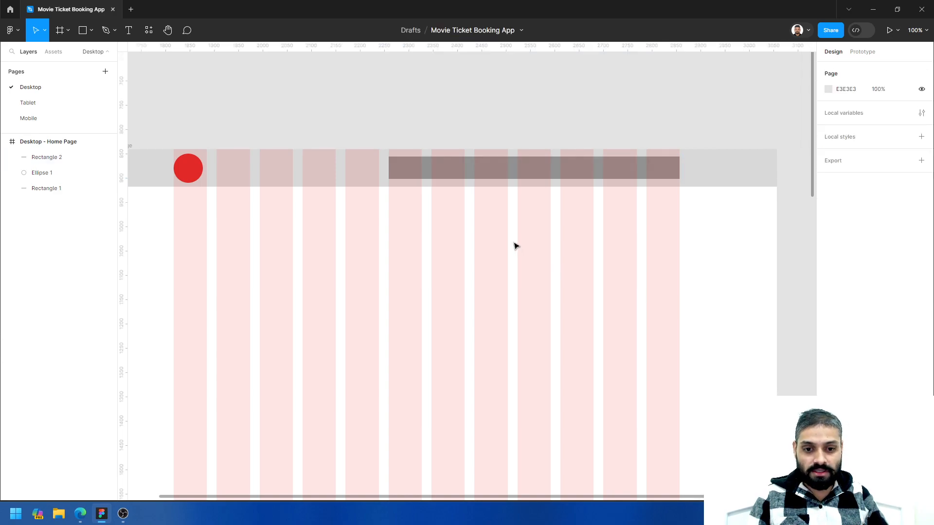
scroll(396, 241, left, 3)
scroll(396, 242, down, 1)
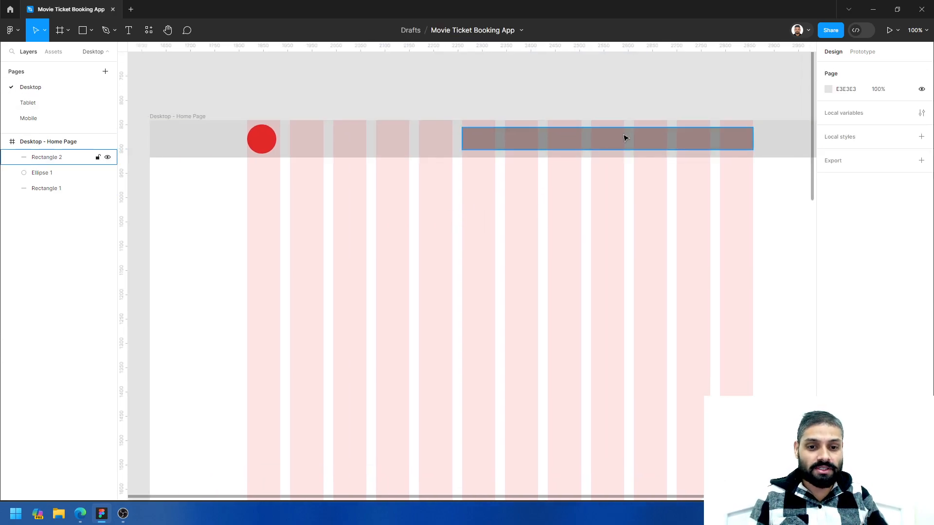
click(262, 142)
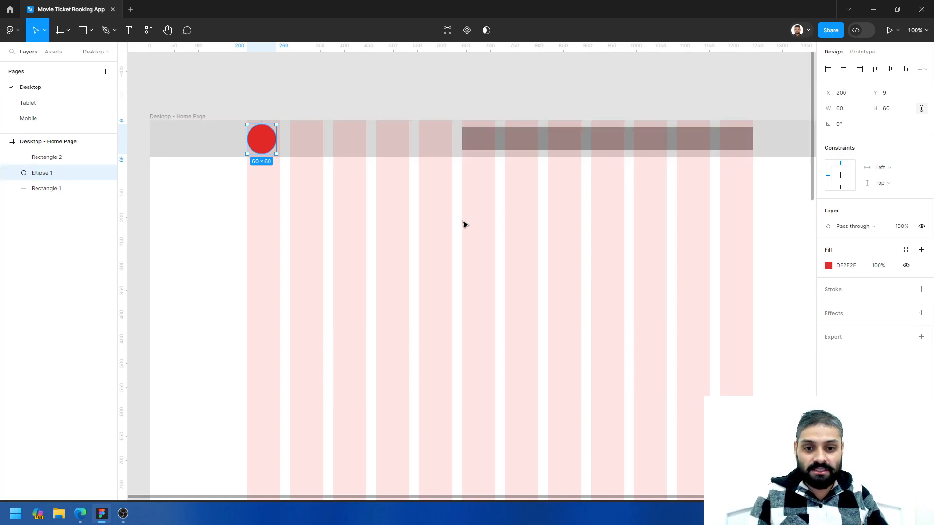
Draw a 1440-wide rectangle across the full width of the home page's upper area and set its height to 1080
scroll(563, 202, down, 1)
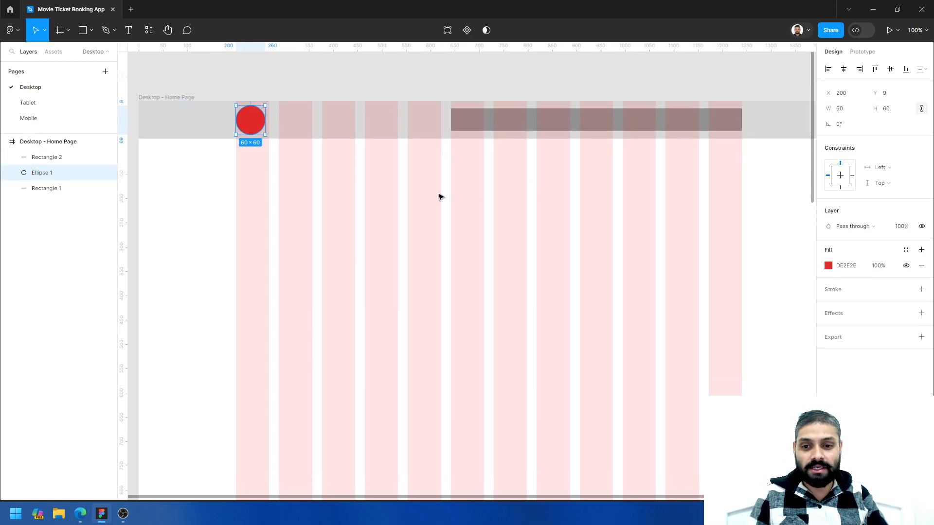
scroll(442, 190, down, 3)
click(394, 222)
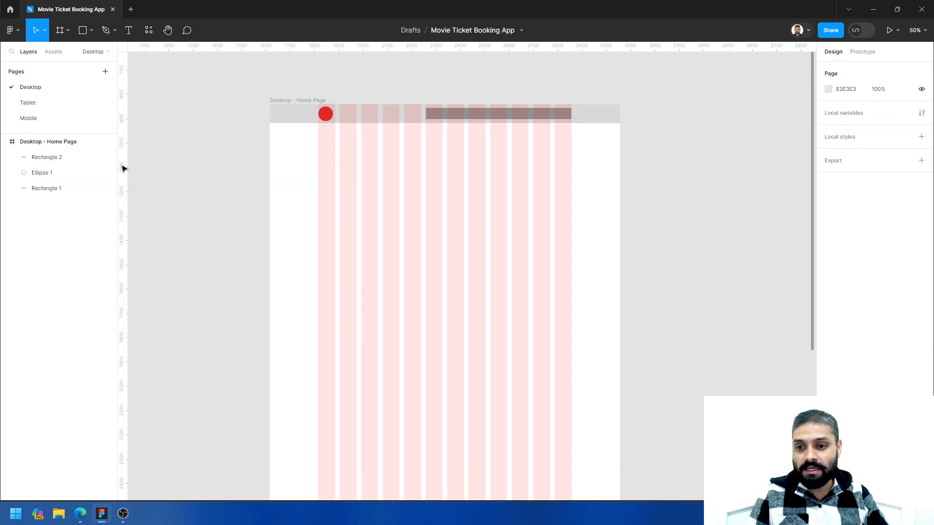
click(82, 33)
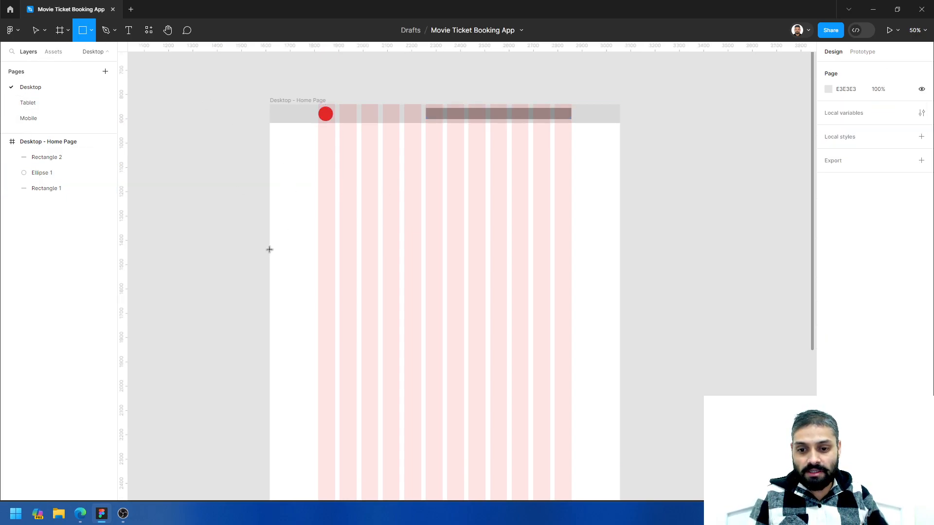
mouse_move(269, 250)
mouse_down()
mouse_move(433, 225)
mouse_move(583, 146)
mouse_move(603, 104)
mouse_move(619, 107)
mouse_up()
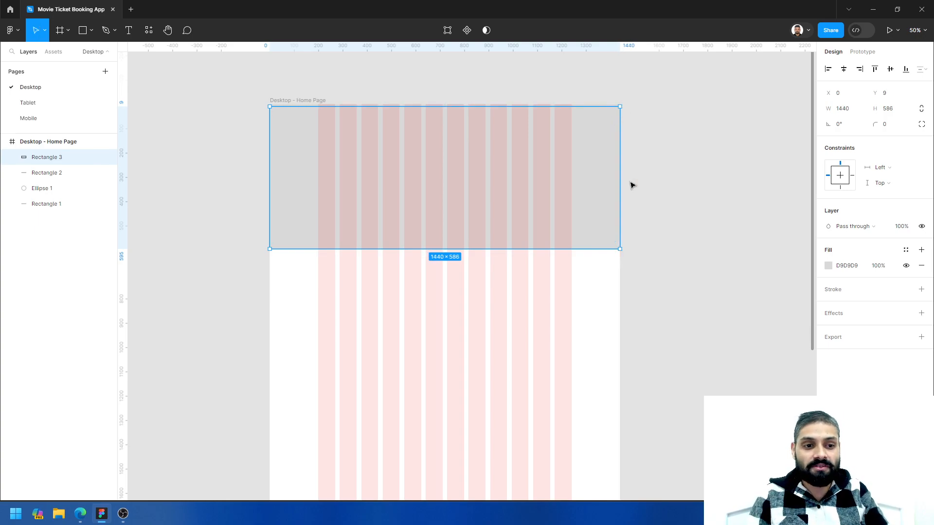
click(900, 114)
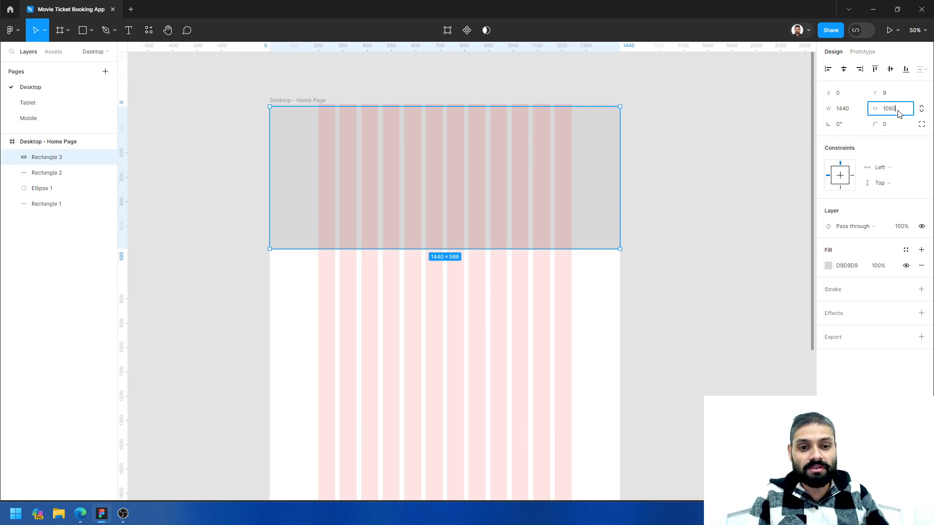
key(Return)
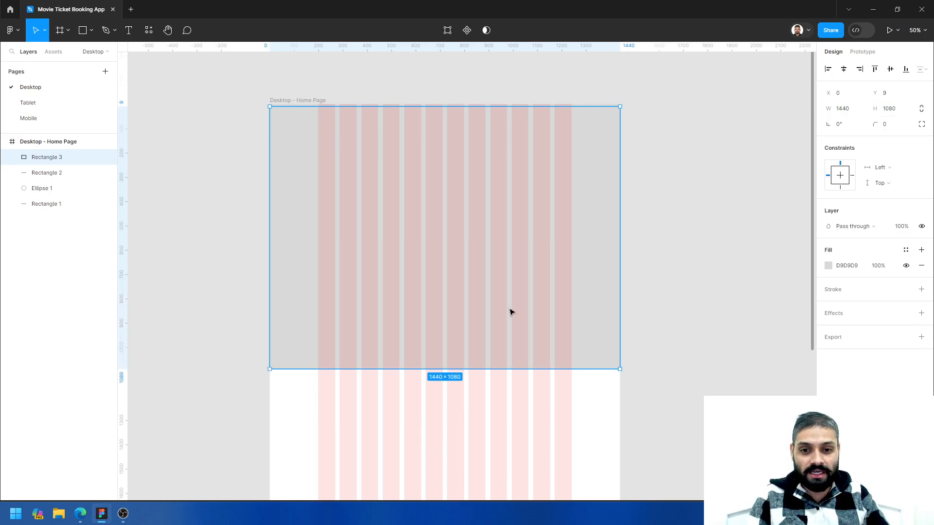
Send the 1440 × 1080 rectangle behind the header elements and fill it with light pink FCE7E7
key(ctrl+shift+bracketleft)
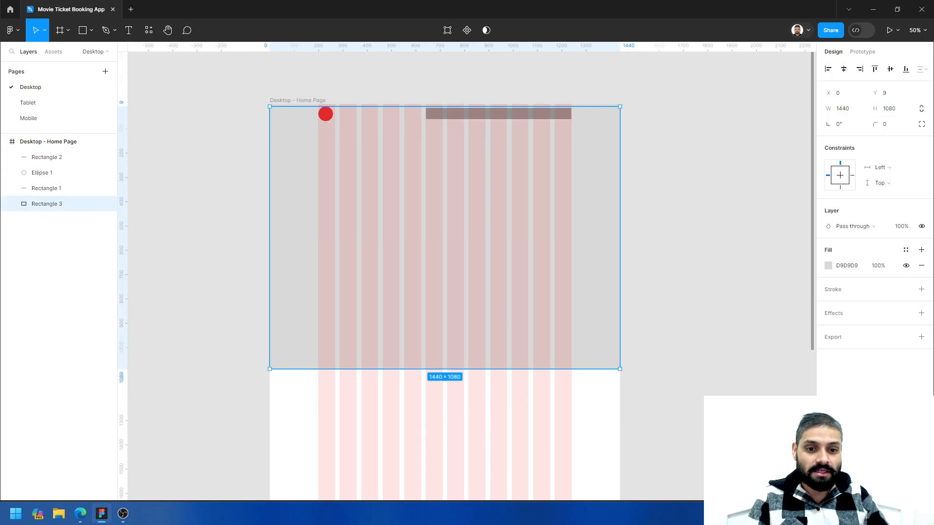
click(828, 266)
drag(709, 258, 710, 253)
click(575, 415)
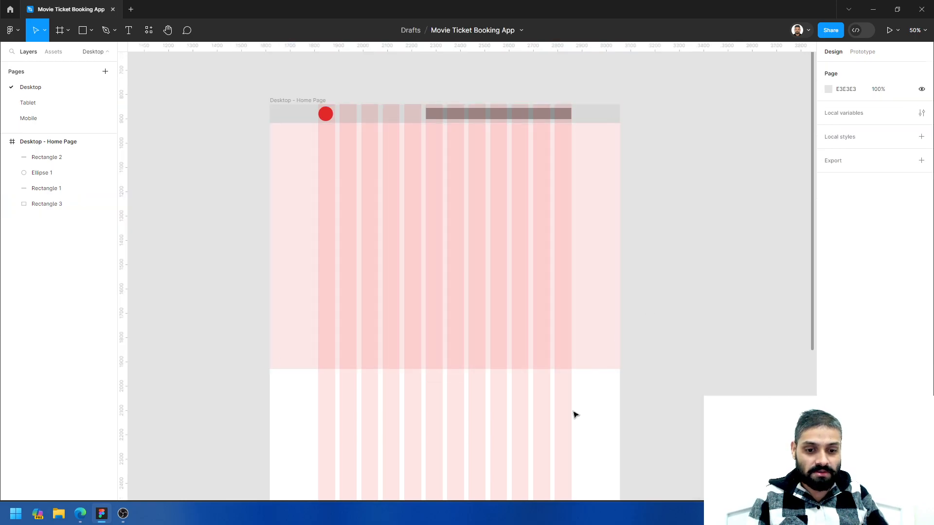
Hide the 12-column layout grid of the Desktop - Home Page frame
click(301, 100)
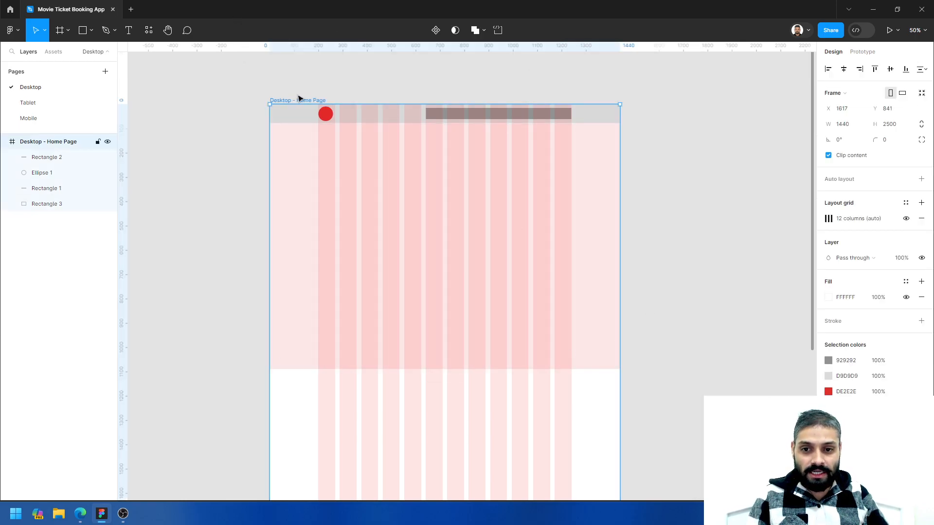
click(906, 219)
click(907, 219)
click(906, 219)
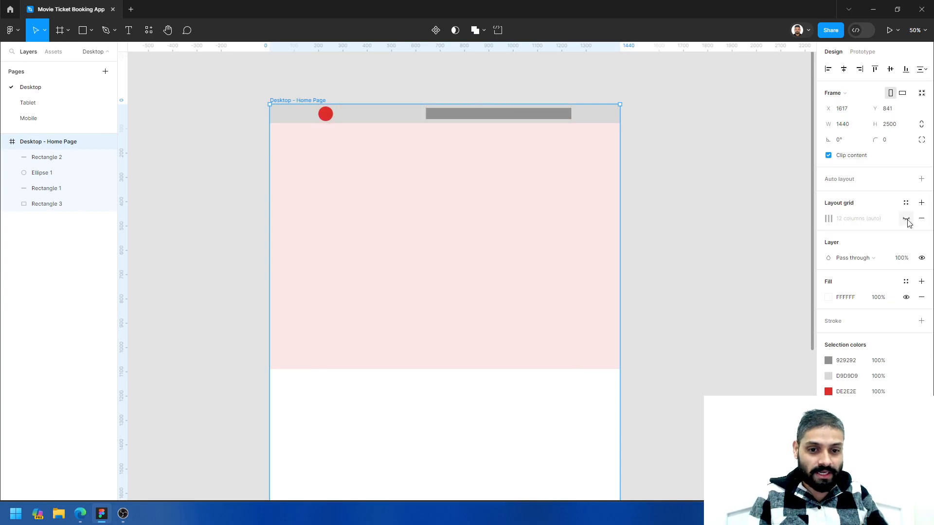
Draw two crossing diagonal lines, each about 1590 long, over the pink rectangle to mark it as an image placeholder
click(428, 260)
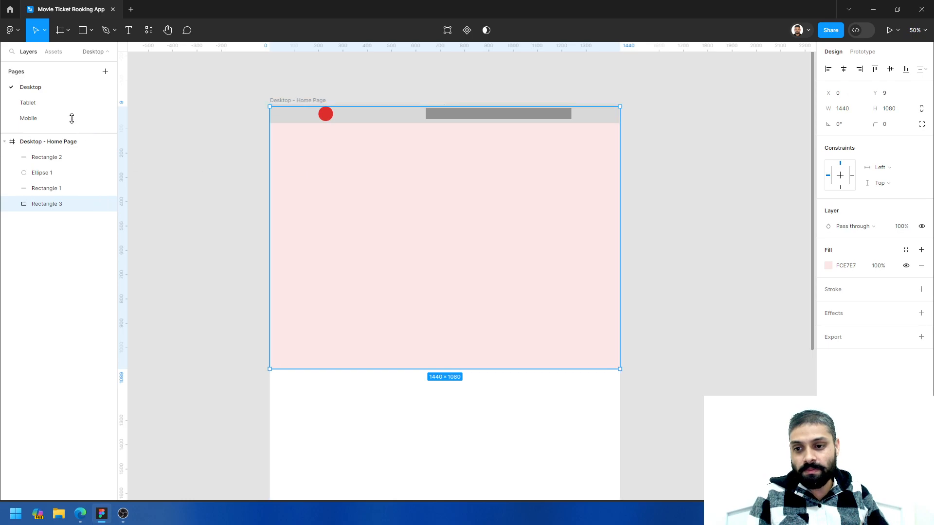
click(92, 31)
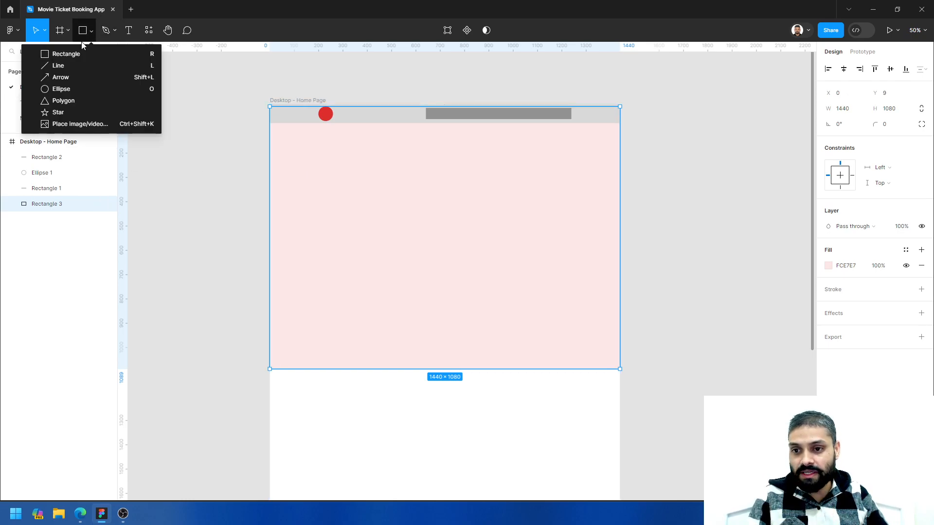
click(60, 66)
drag(281, 362, 598, 140)
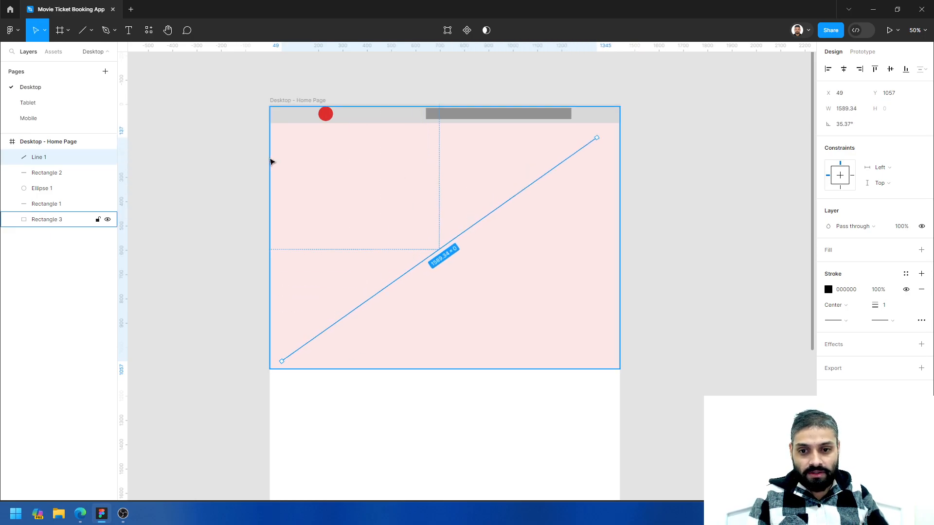
click(83, 30)
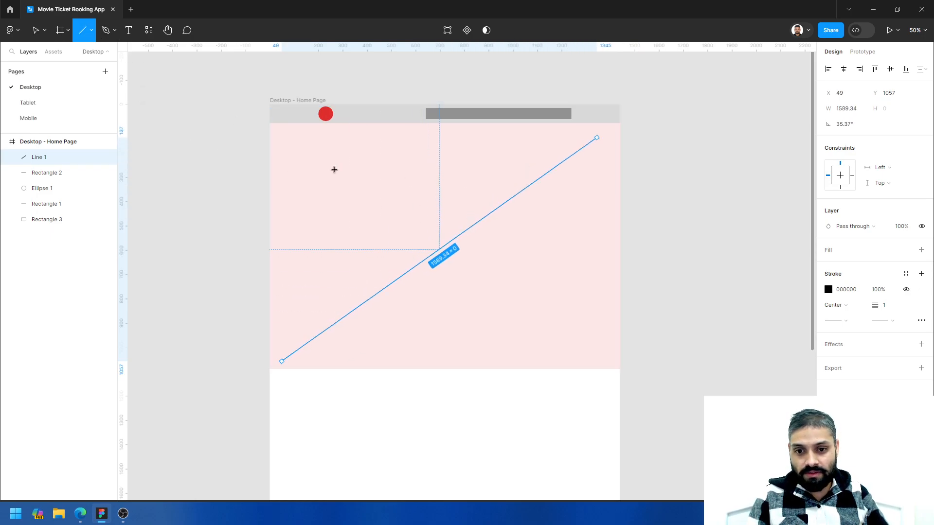
drag(290, 138, 611, 361)
click(491, 436)
Group the two diagonal lines with the pink rectangle and send the group to the back, behind the header
drag(567, 402, 557, 385)
drag(489, 286, 346, 183)
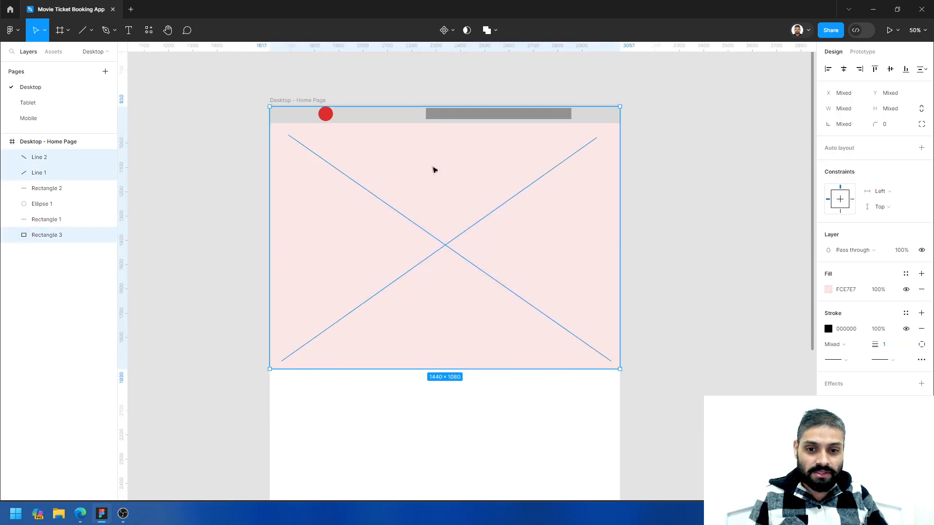
right_click(433, 168)
click(459, 284)
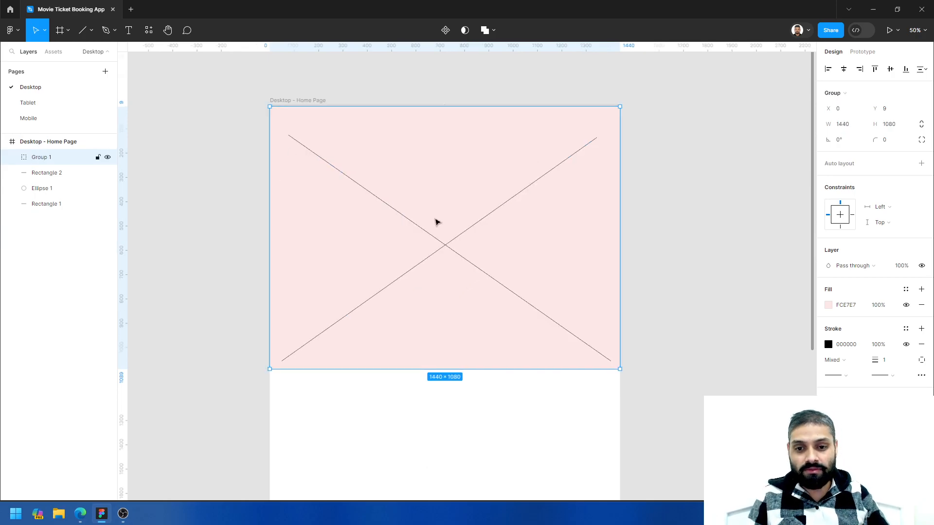
right_click(435, 222)
mouse_move(456, 271)
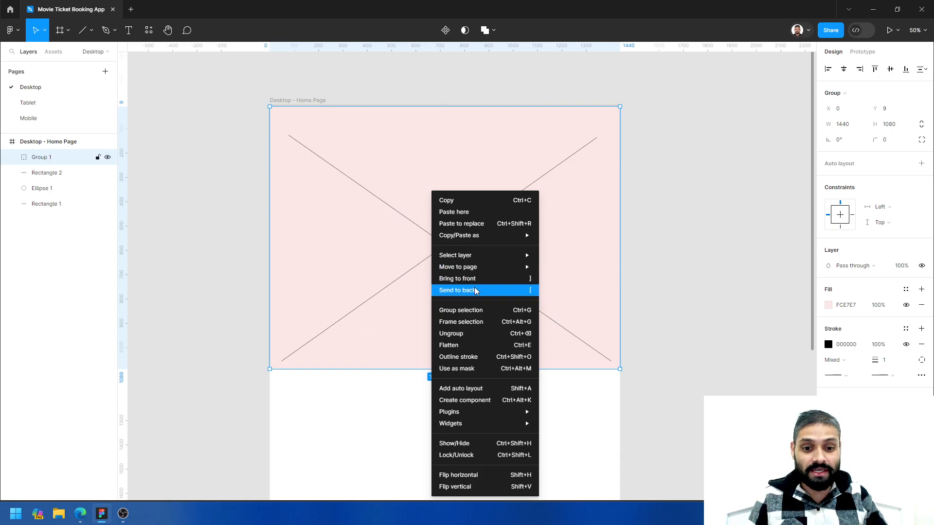
click(457, 290)
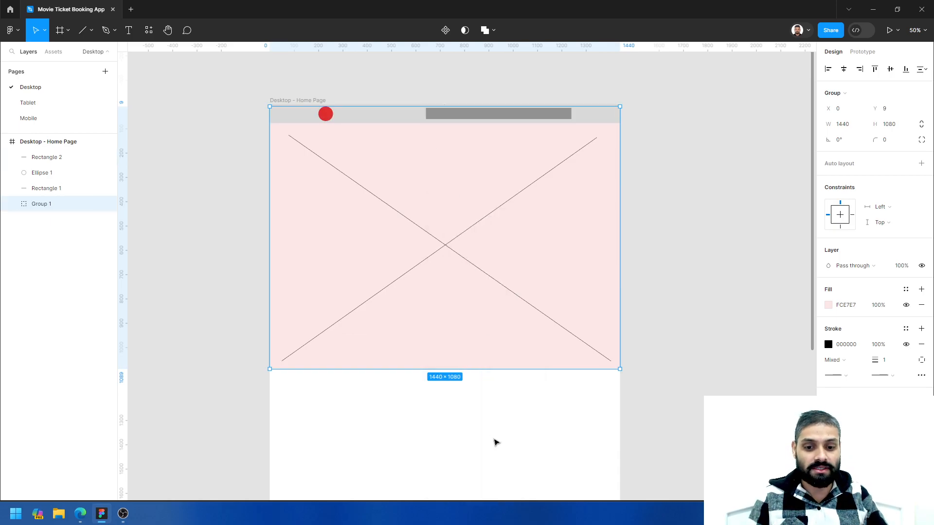
click(494, 439)
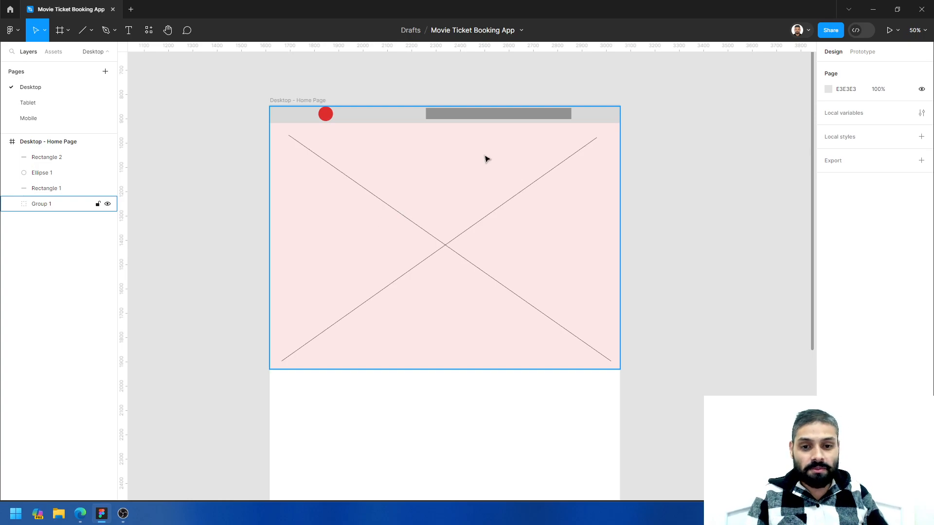
Draw a heading placeholder rectangle of about 886 × 94 in the upper middle of the pink hero area
click(129, 31)
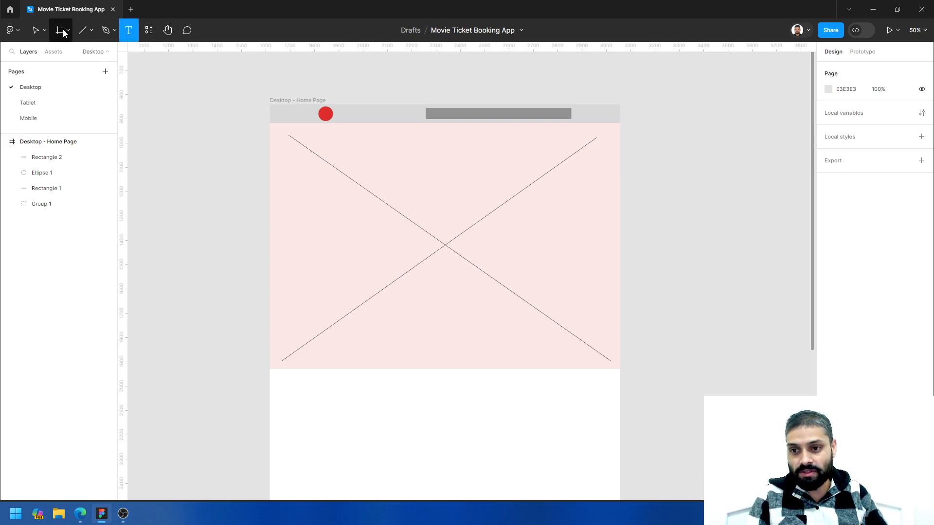
click(44, 30)
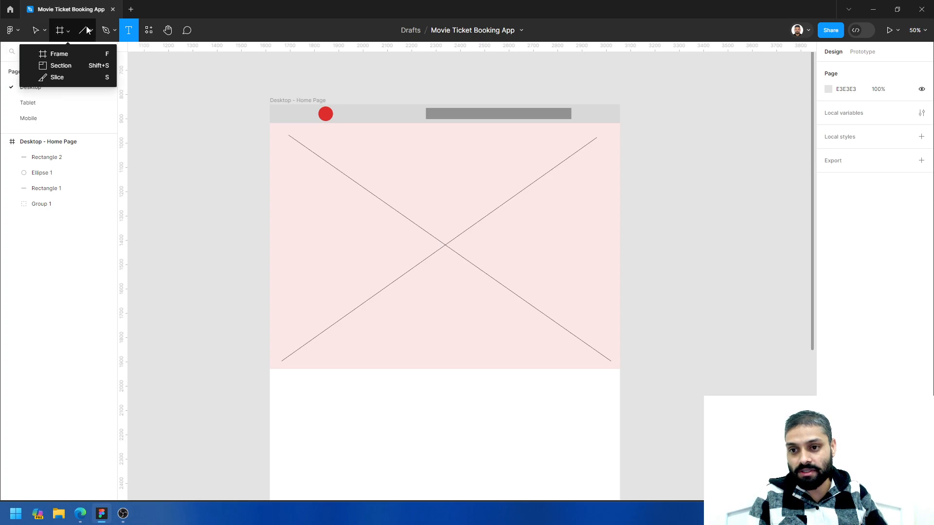
mouse_move(87, 30)
click(112, 53)
drag(345, 183, 560, 206)
Add a narrower bar about 516 wide beneath the heading placeholder at Y 475 and reduce its height to about 17
drag(478, 207, 503, 225)
scroll(443, 231, up, 5)
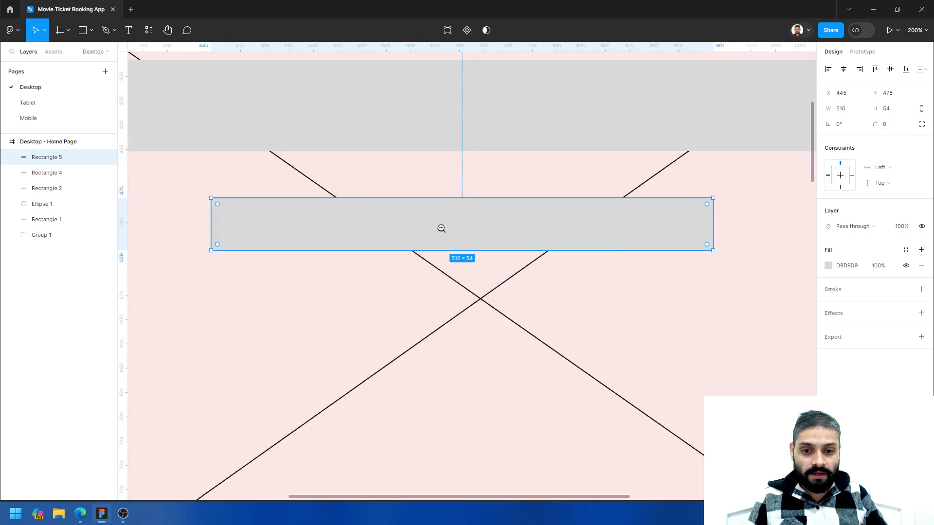
drag(466, 228, 466, 215)
scroll(465, 254, down, 6)
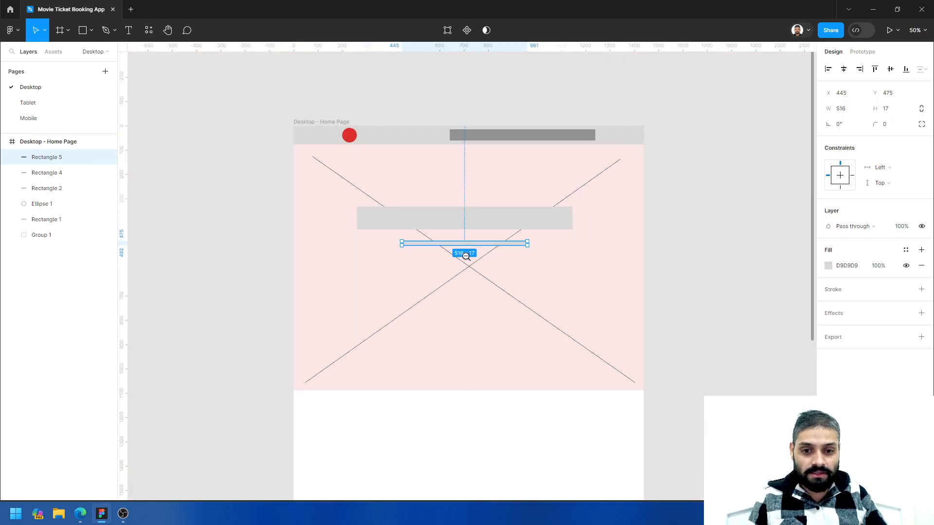
Duplicate the 516 × 17 bar twice downward to form three evenly spaced text lines, the last at Y 537
scroll(462, 196, up, 4)
drag(488, 131, 492, 159)
scroll(467, 203, down, 5)
scroll(480, 217, up, 5)
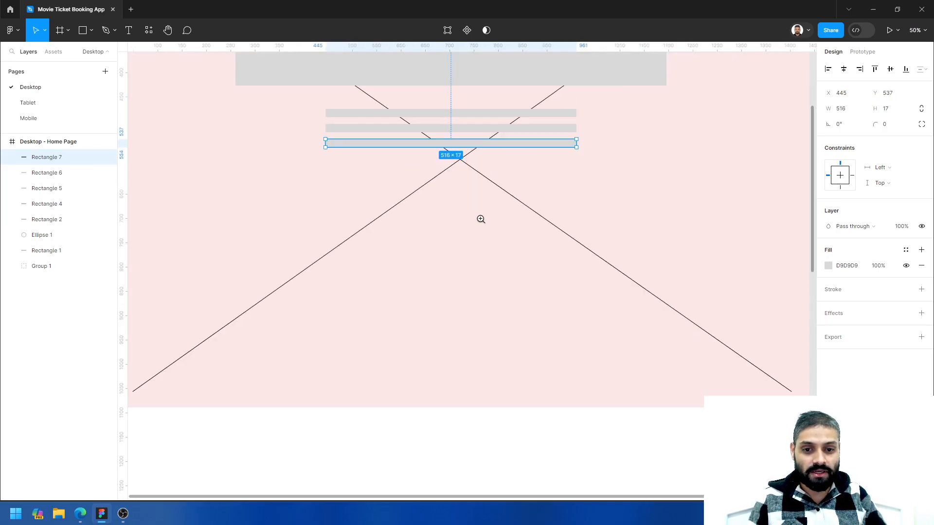
Duplicate the heading placeholder below the three text lines and shrink the copy to a button block of about 224 × 70
drag(480, 86, 493, 190)
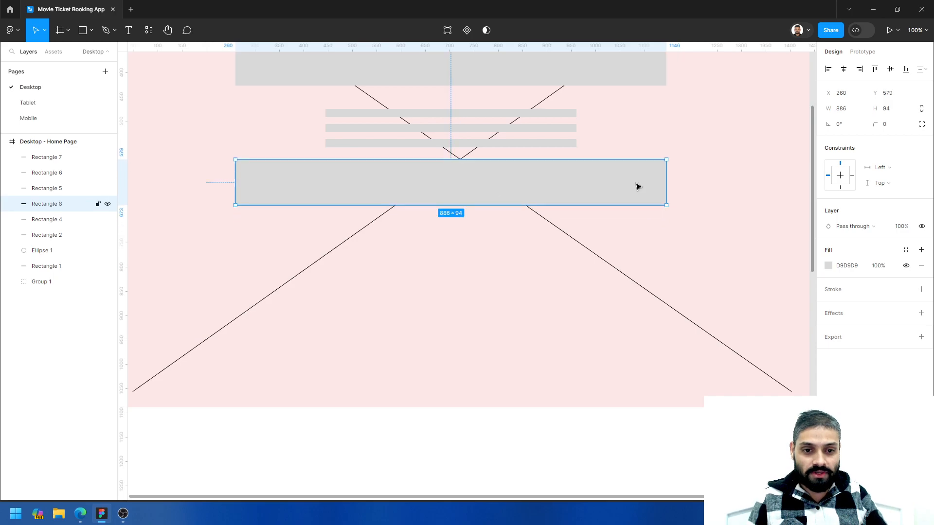
drag(663, 178, 506, 177)
drag(451, 204, 465, 180)
Deselect everything and examine the layout of the header and hero placeholders on the home page
scroll(464, 181, down, 3)
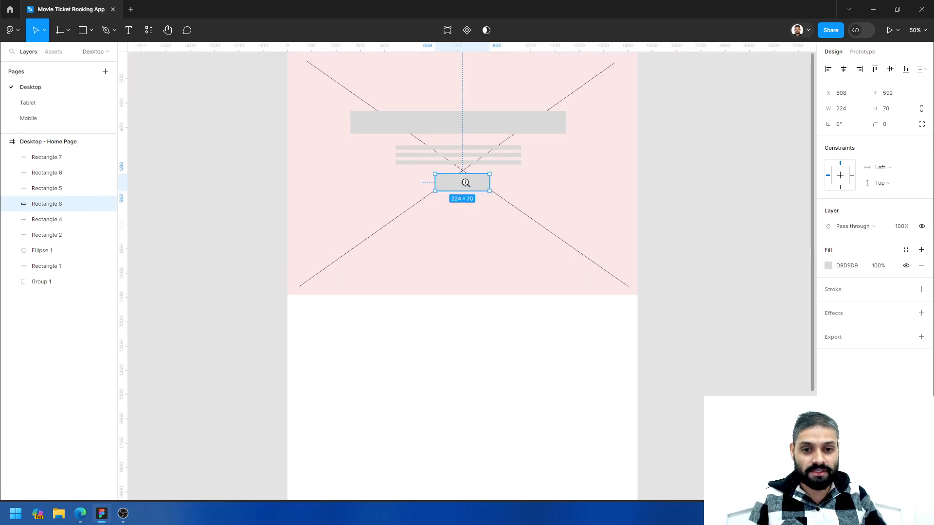
scroll(466, 183, up, 3)
drag(451, 119, 433, 252)
scroll(433, 252, down, 3)
drag(424, 194, 420, 166)
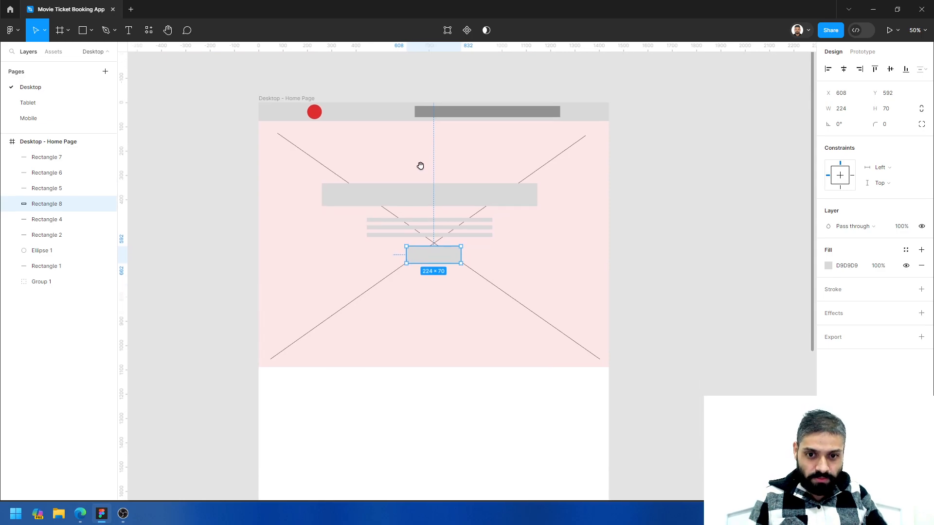
click(640, 188)
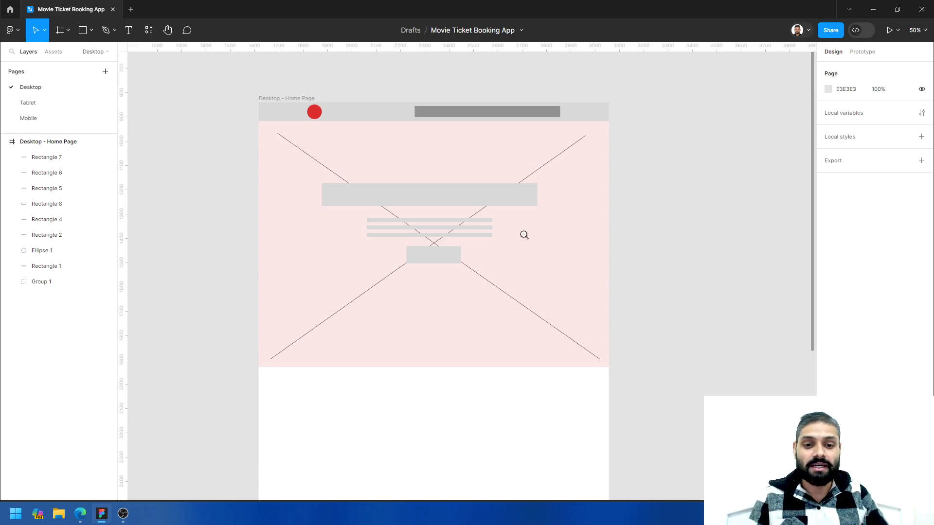
scroll(501, 238, down, 1)
scroll(470, 245, down, 3)
scroll(492, 243, up, 3)
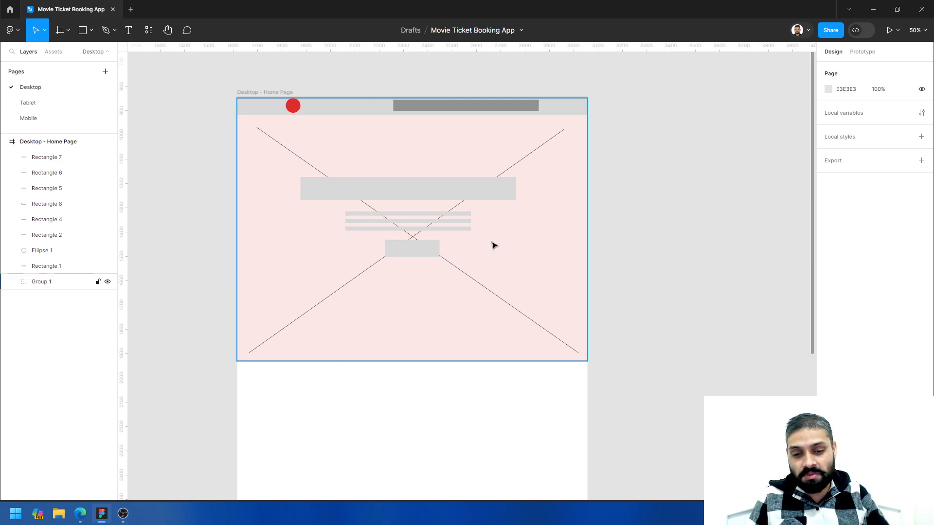
scroll(524, 383, down, 3)
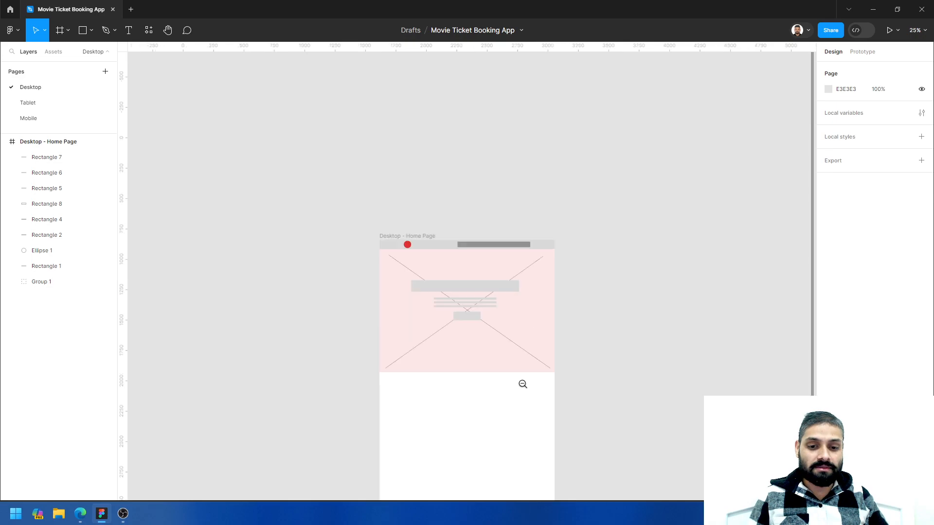
scroll(489, 310, up, 3)
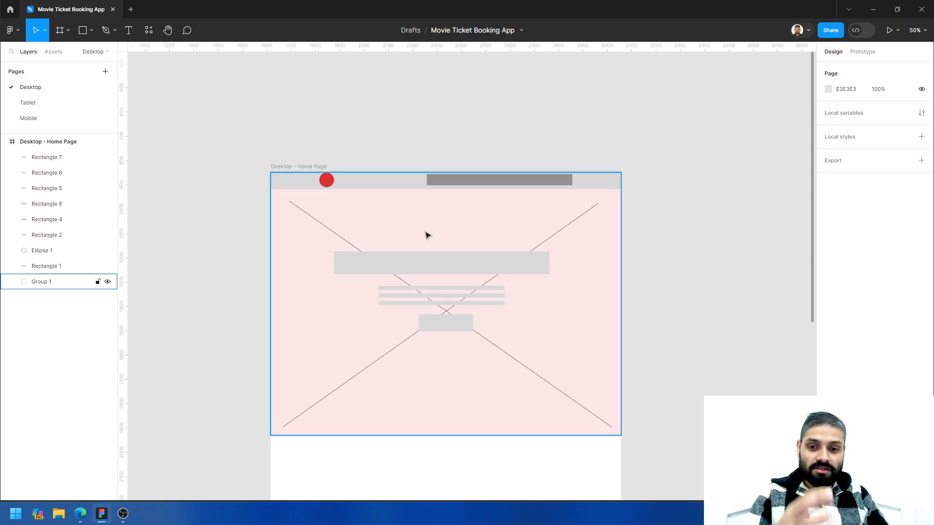